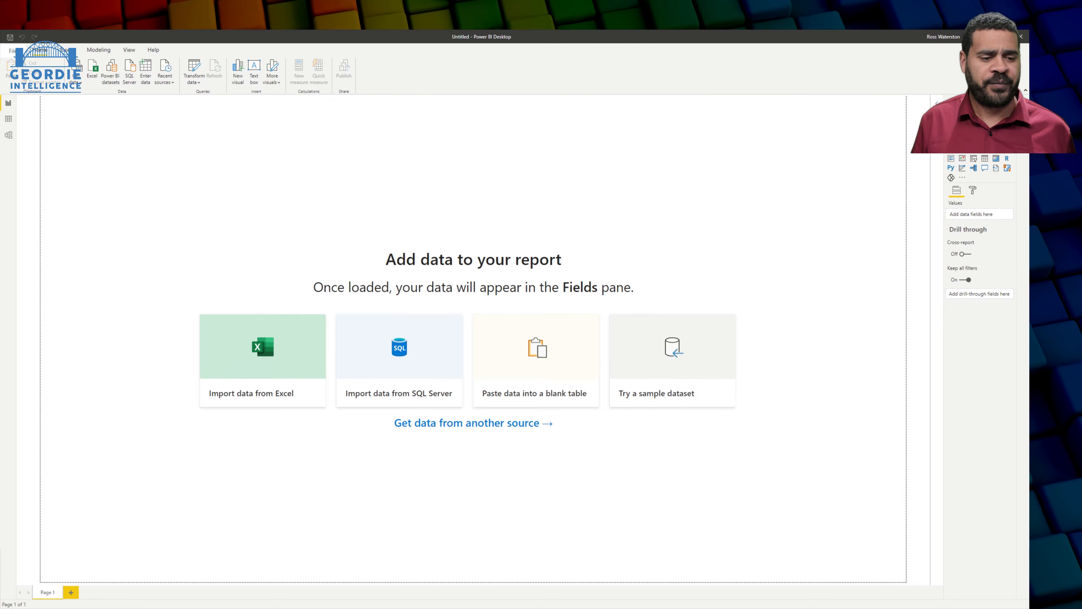
Import the suggested table PL (2) from the Excel workbook 2017 and open it for transformation
click(75, 80)
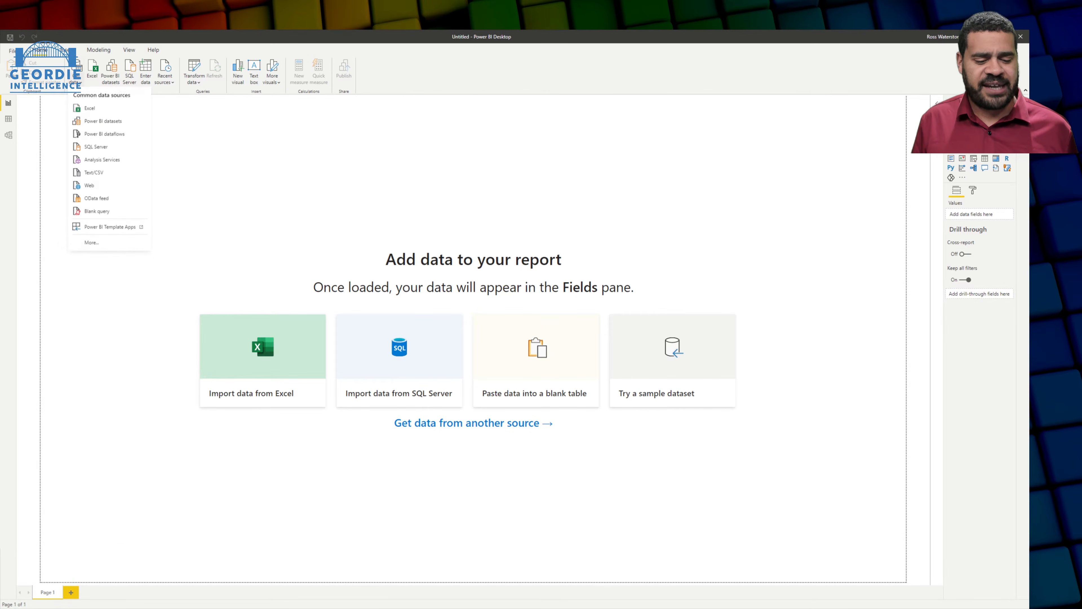
click(92, 108)
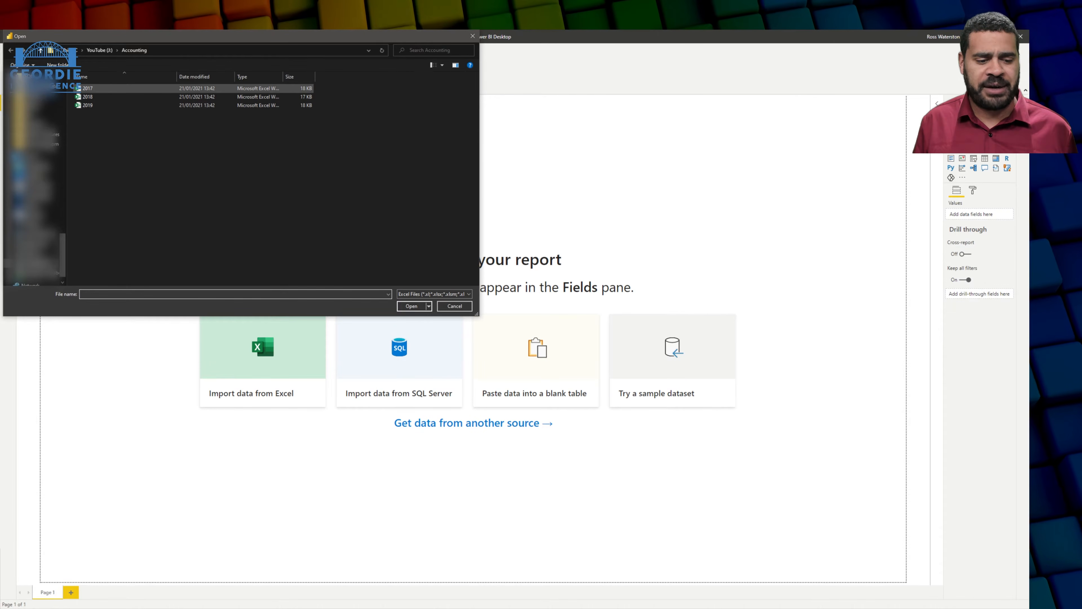
double_click(88, 88)
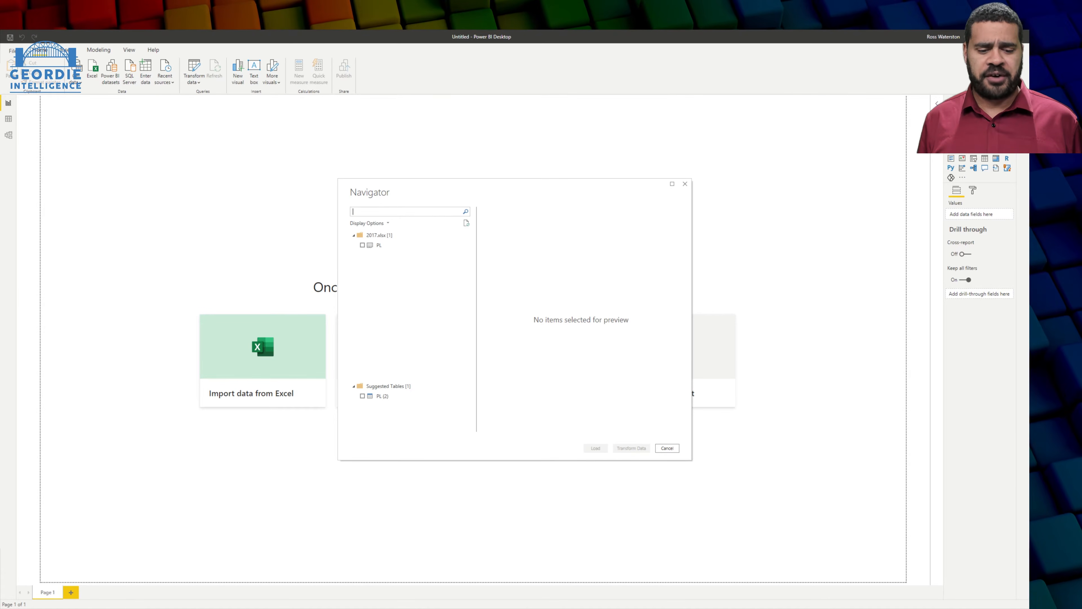
click(379, 246)
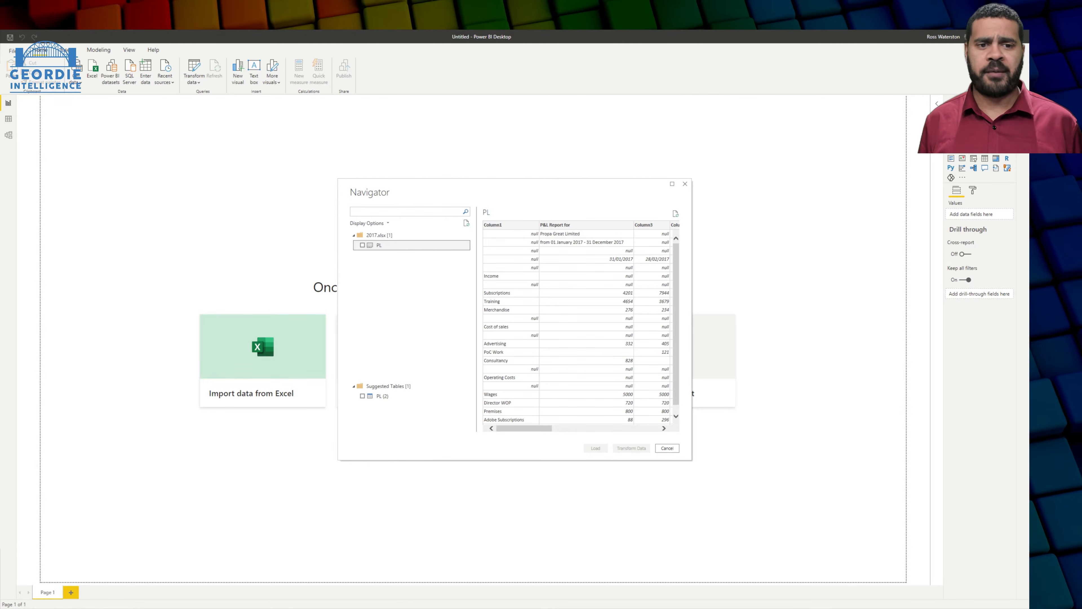
click(382, 396)
click(363, 396)
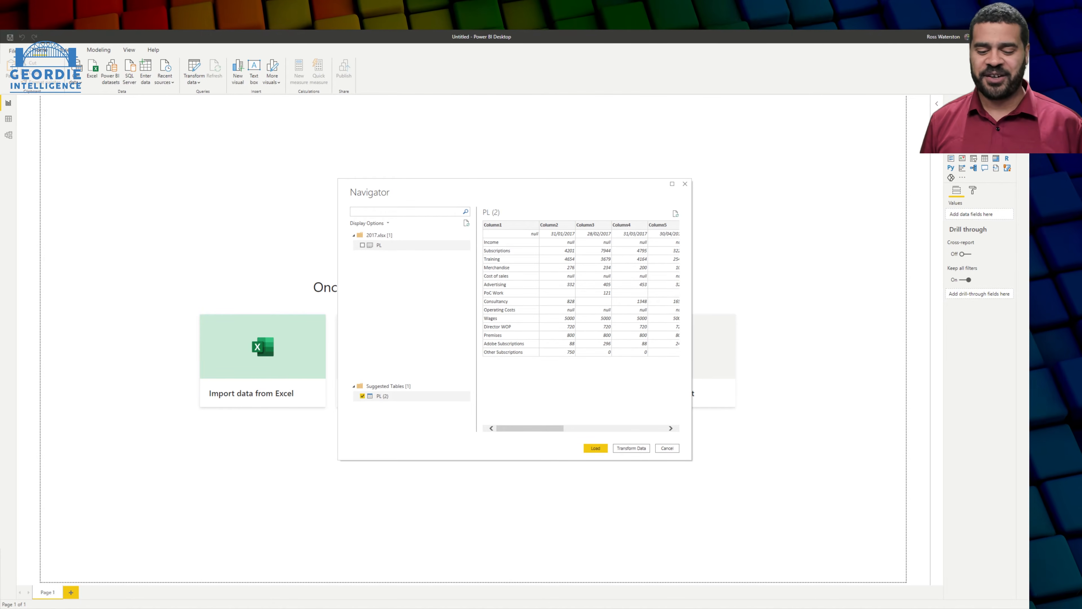
click(631, 449)
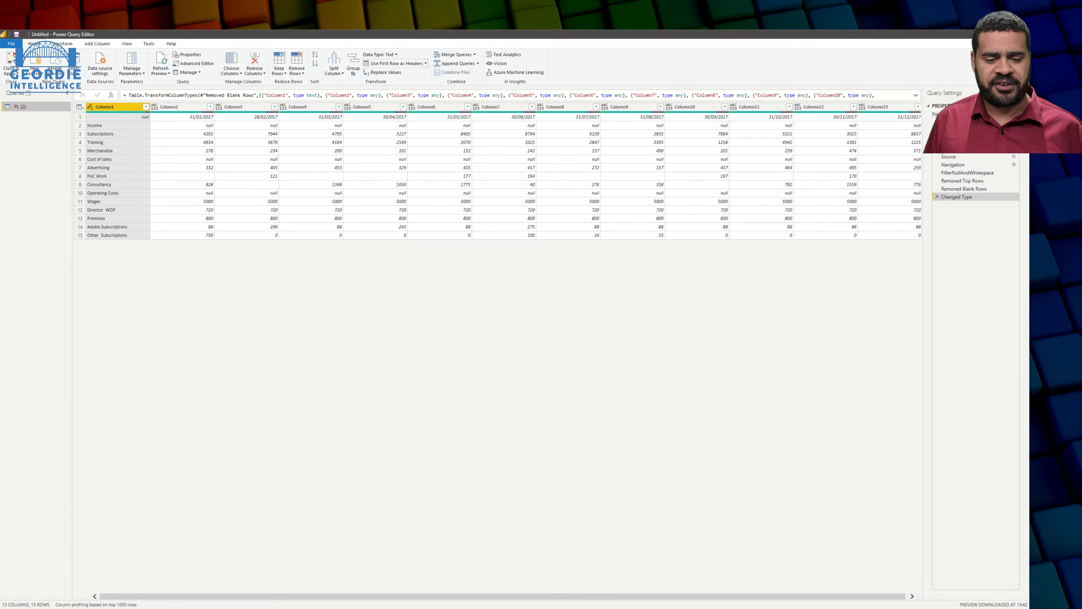
Promote the first row to headers and filter the Income and Operating Costs rows out of Column1
click(395, 63)
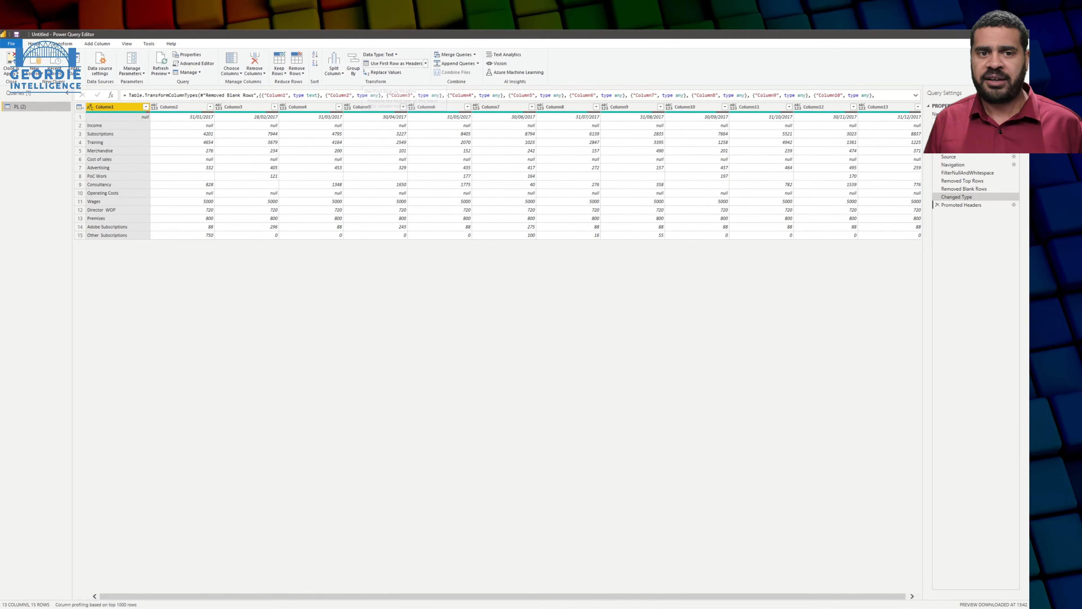
click(145, 106)
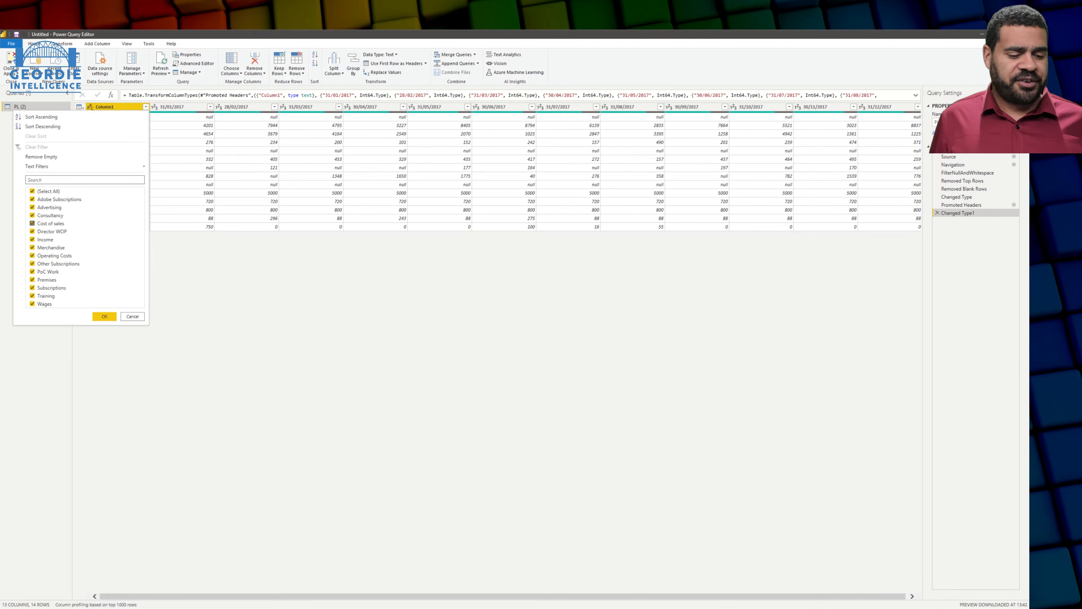
click(32, 239)
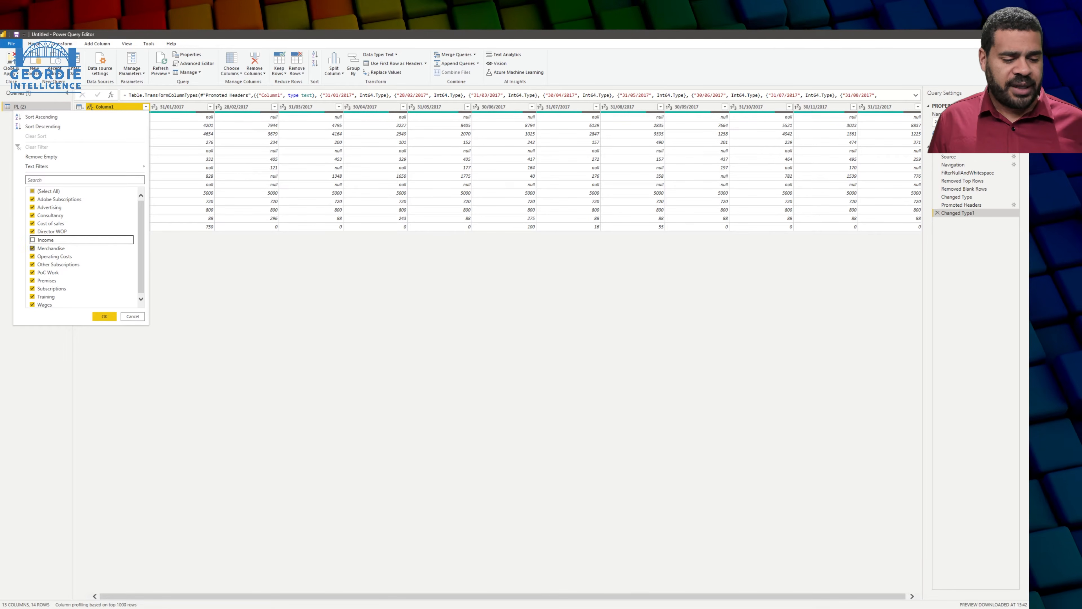
click(32, 256)
click(105, 316)
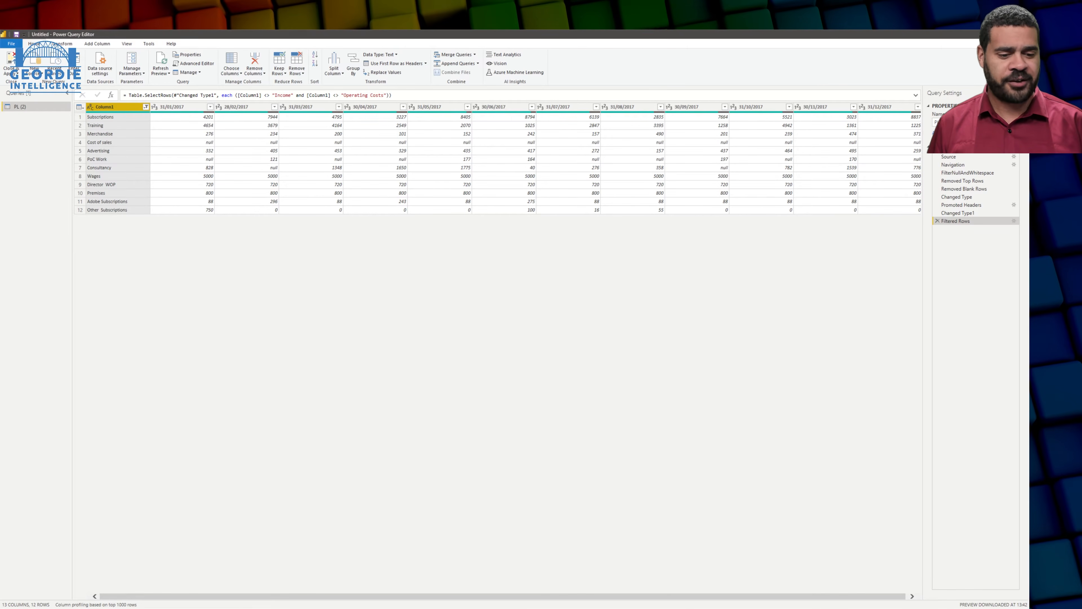
Unpivot all columns other than Column1 so the monthly date columns become attribute and value rows
click(62, 43)
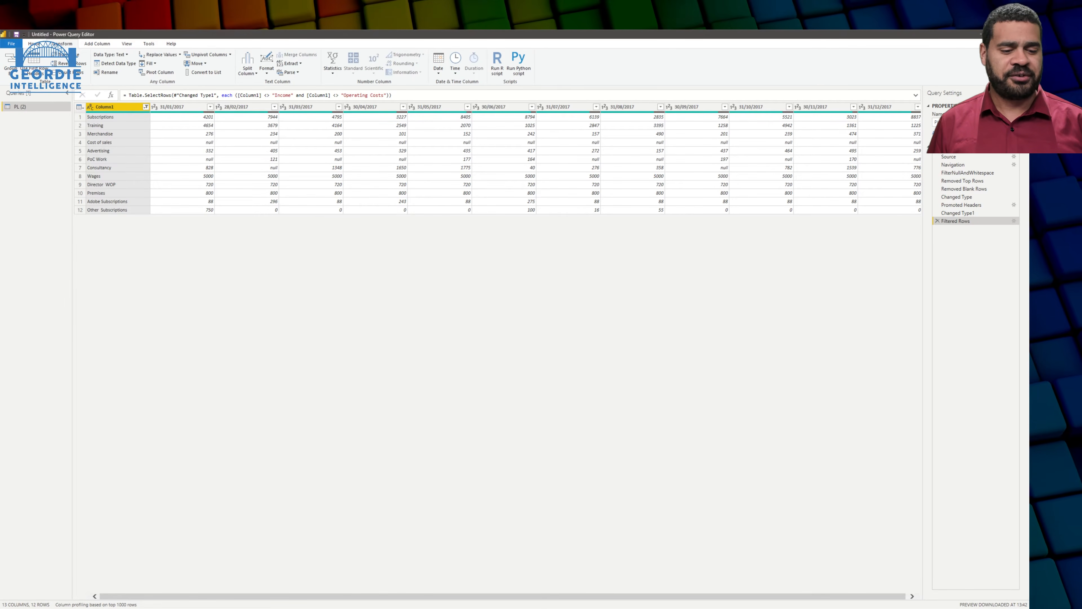
click(230, 54)
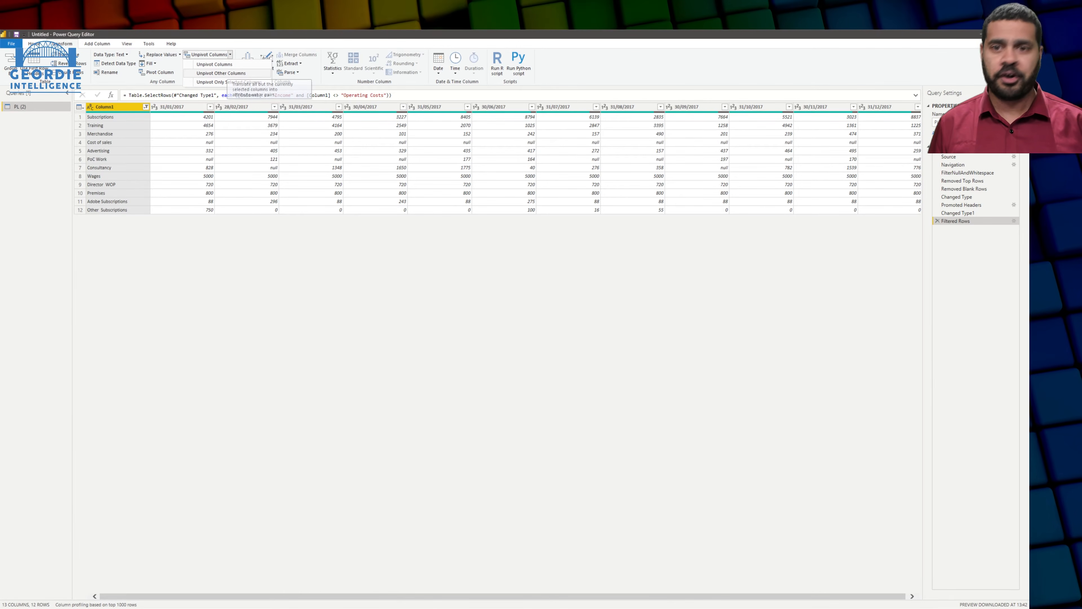
click(221, 73)
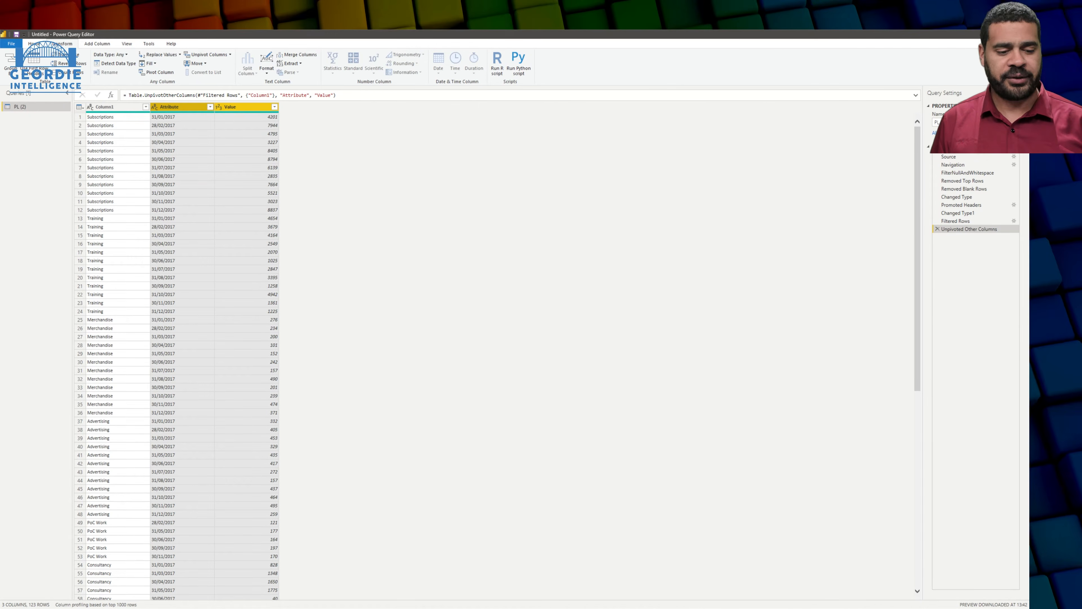
Check the PL (2) query's M code for hard-coded date column names, and delete the Changed Type1 step
right_click(41, 107)
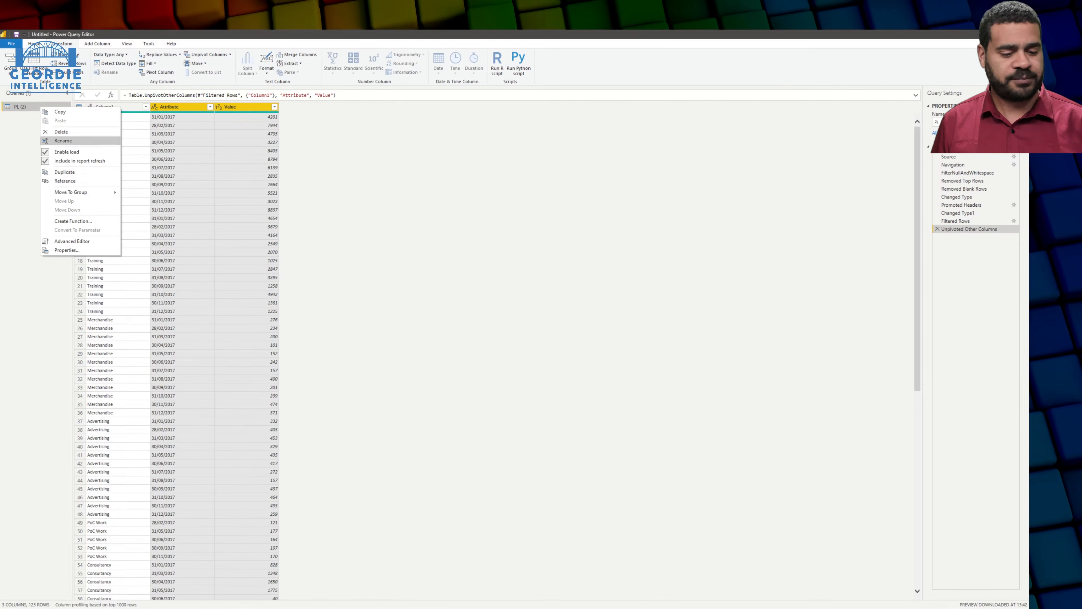
click(71, 241)
drag(423, 174, 354, 160)
drag(648, 456, 852, 496)
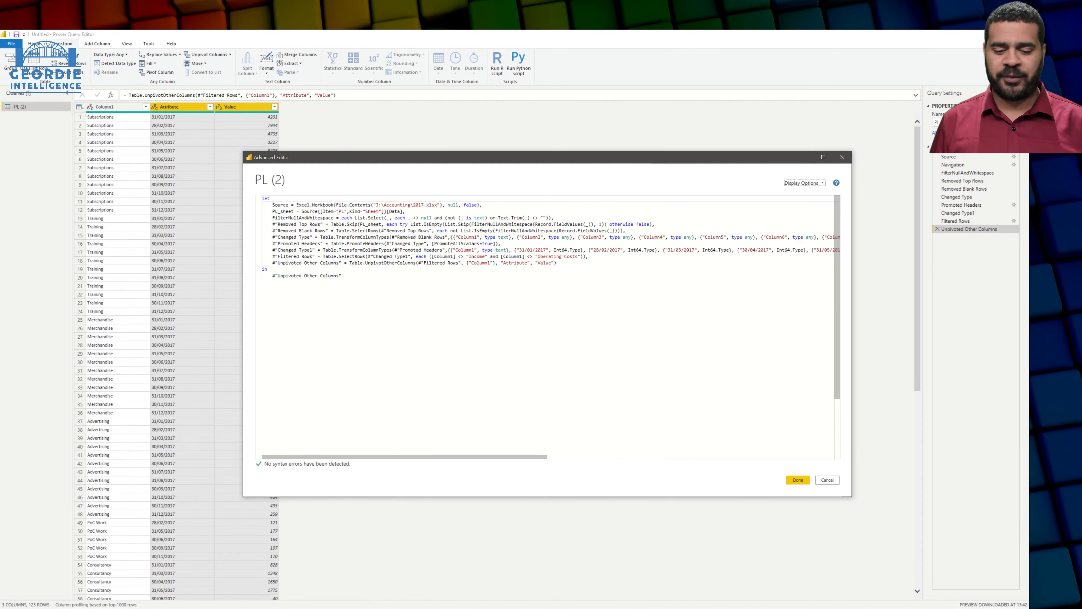
drag(519, 250, 549, 250)
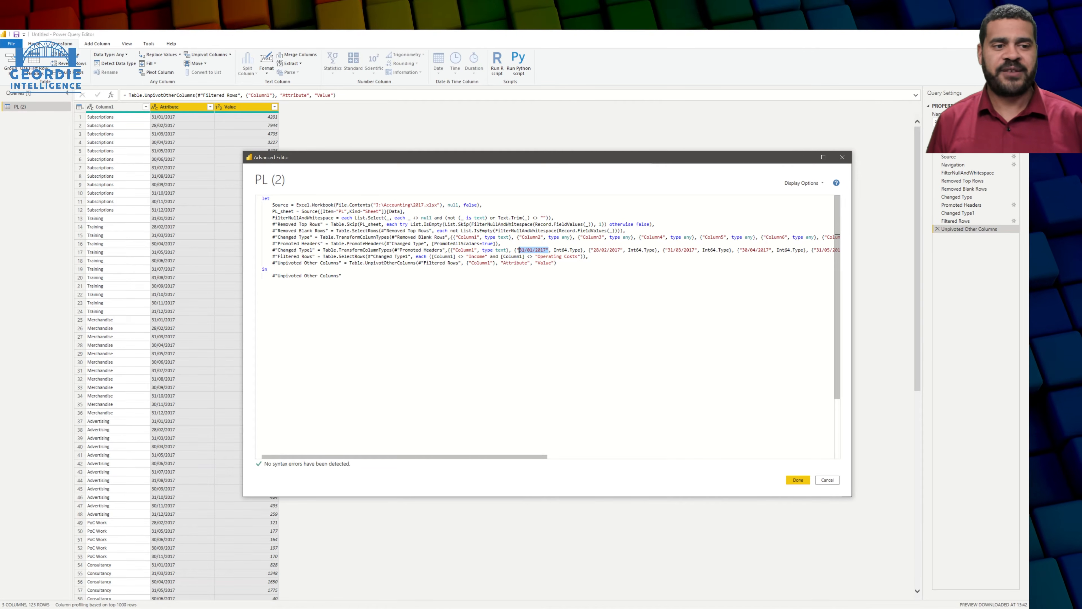
click(827, 480)
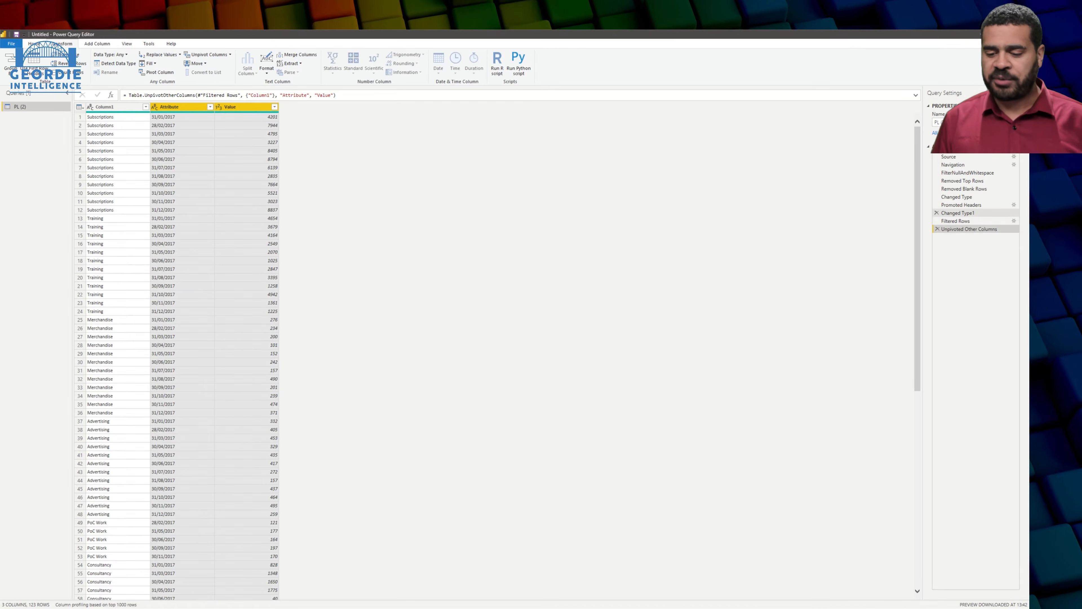
click(937, 213)
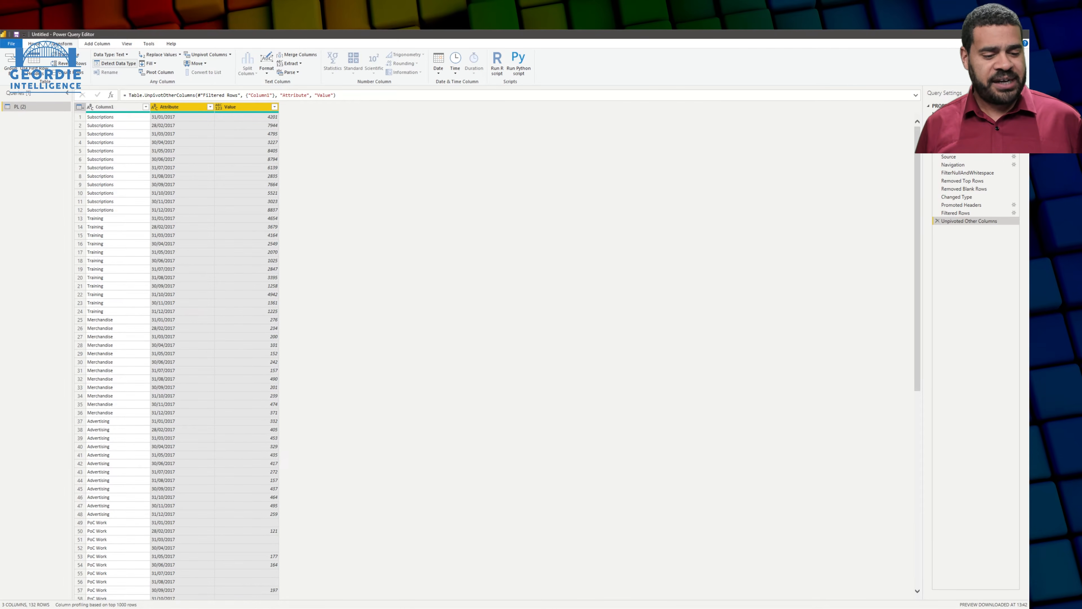
Create a new parameter named FileToOpen with the current value J:\Accounting\2017.xlsx
click(34, 43)
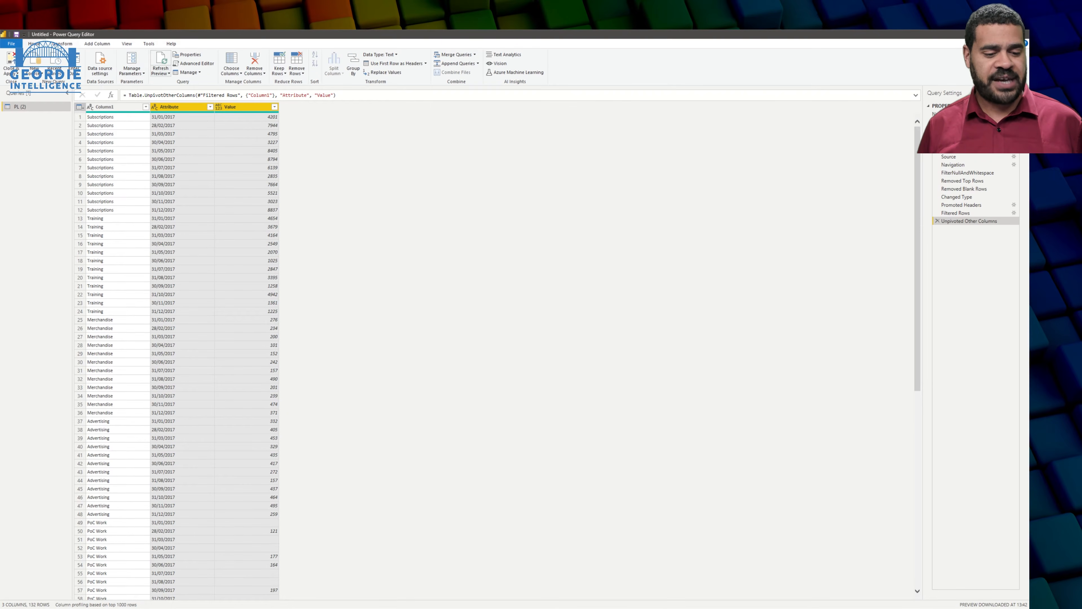
click(132, 68)
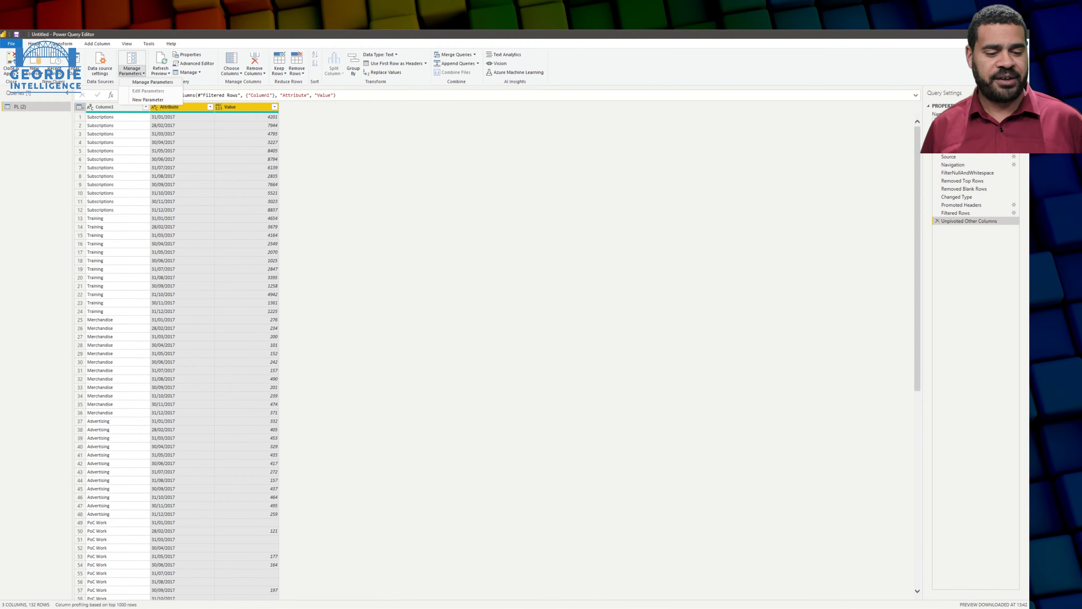
click(144, 100)
key(ctrl+a)
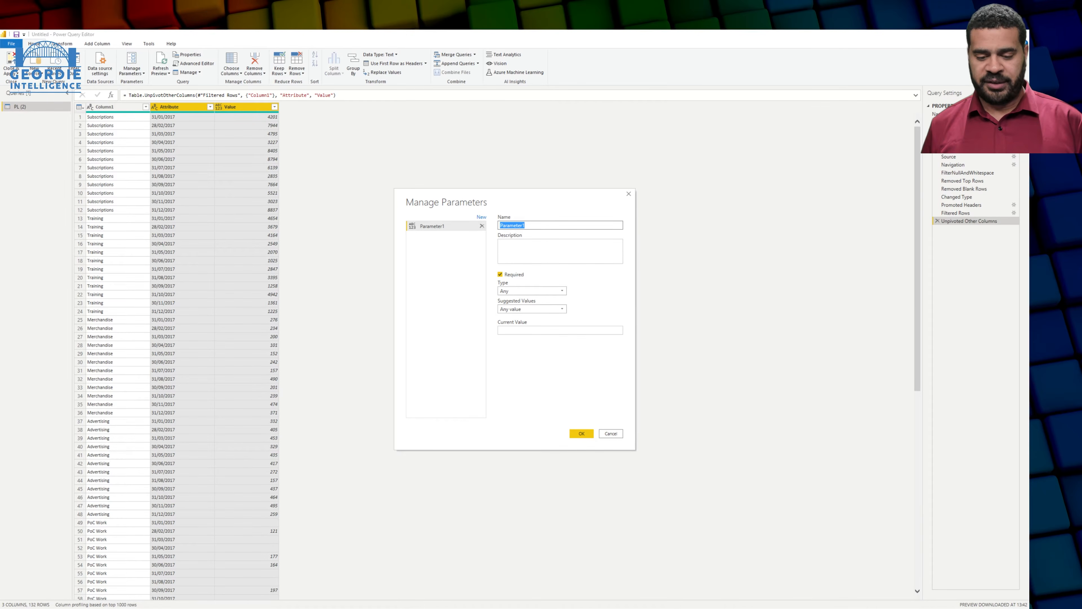
text(FileToOp)
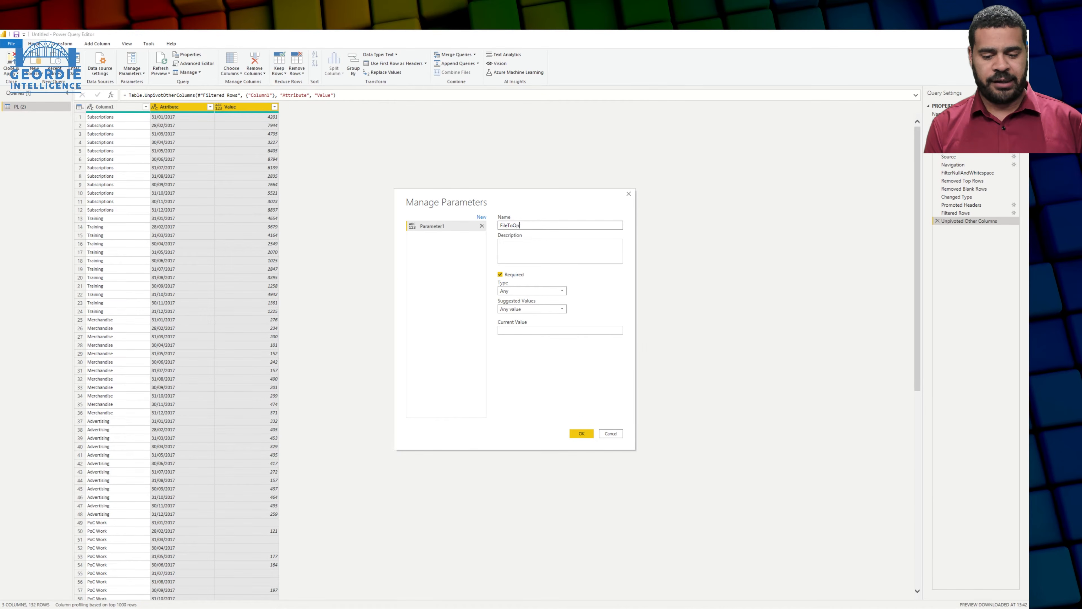
text(en)
click(560, 330)
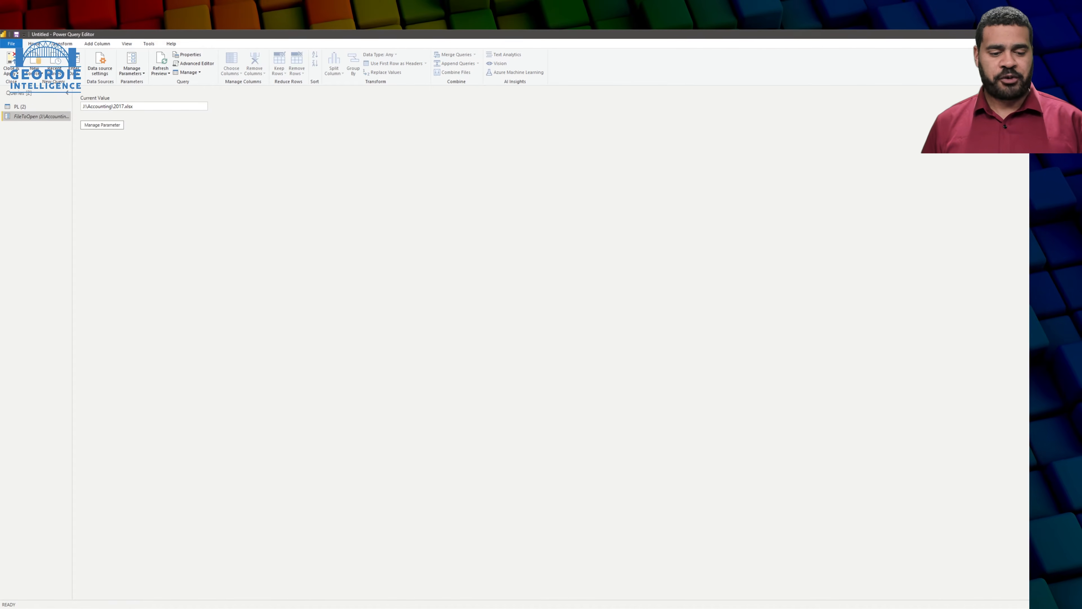
Select the Source step of the PL (2) query and switch the formula bar display off and back on
click(34, 107)
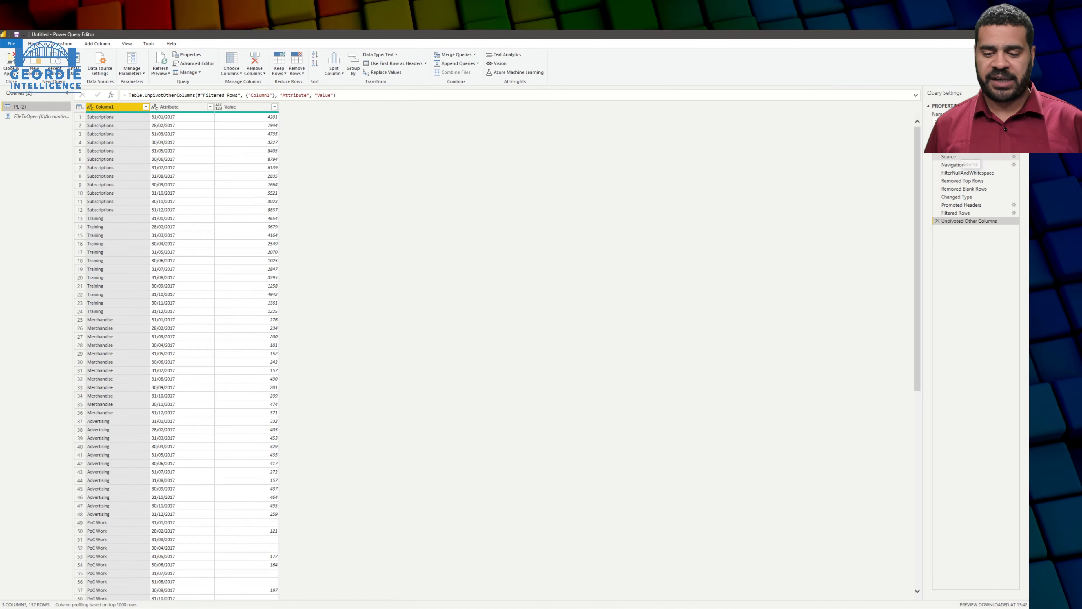
click(975, 157)
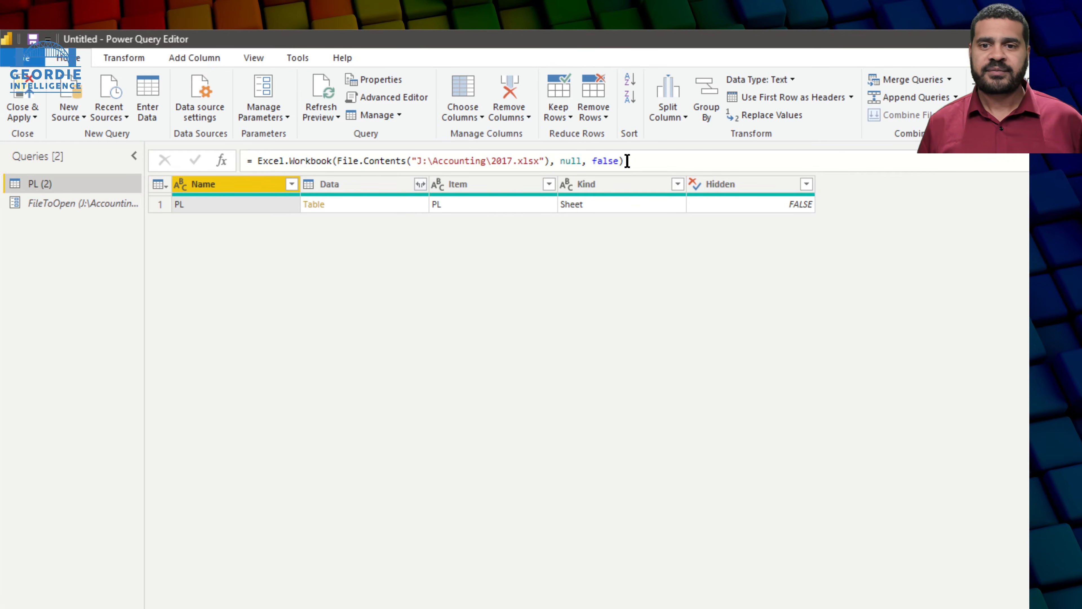
click(265, 61)
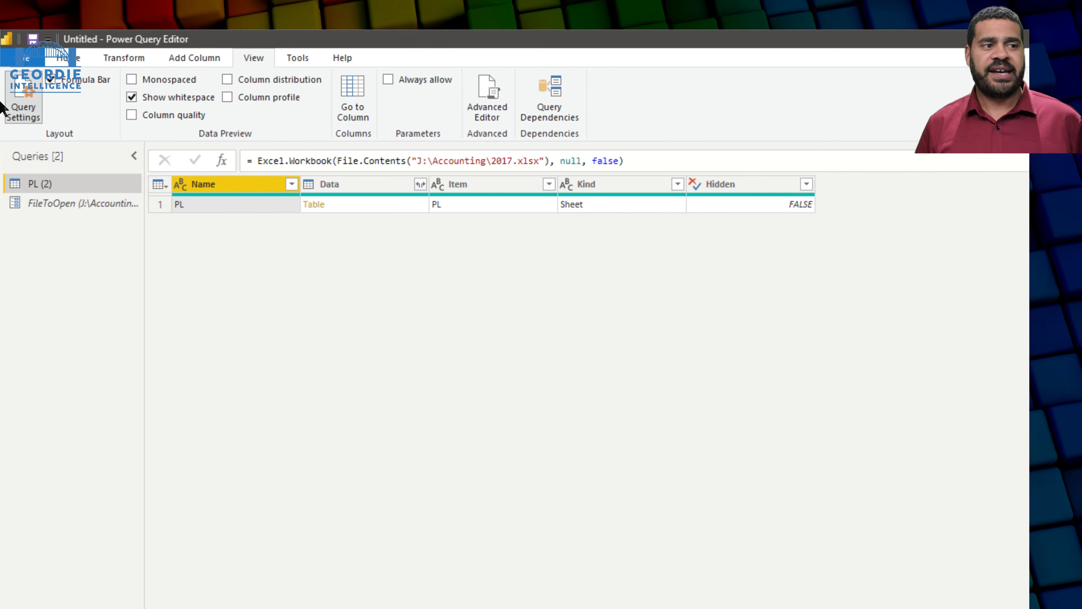
click(50, 80)
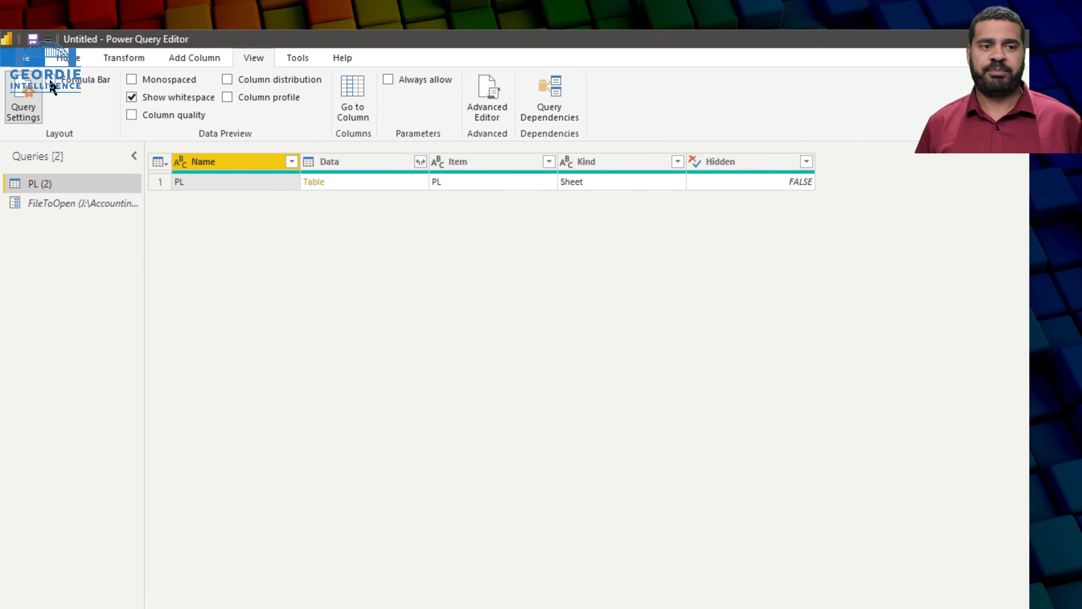
click(51, 81)
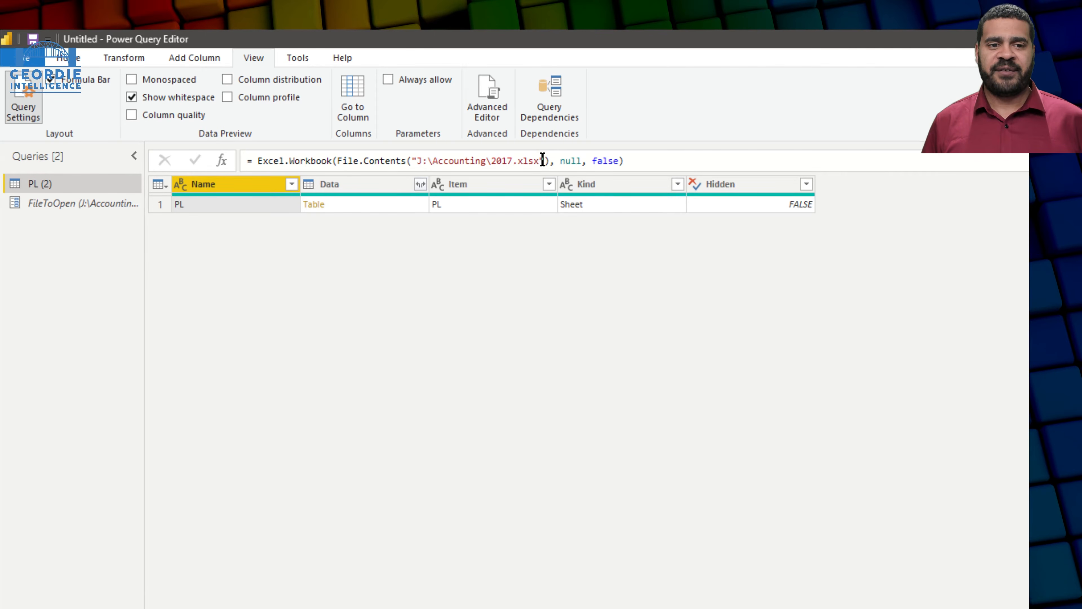
Replace the hard-coded file path in the Source step's File.Contents formula with the FileToOpen parameter
mouse_move(549, 166)
mouse_down()
mouse_move(459, 166)
mouse_move(546, 164)
mouse_up()
key(ctrl+c)
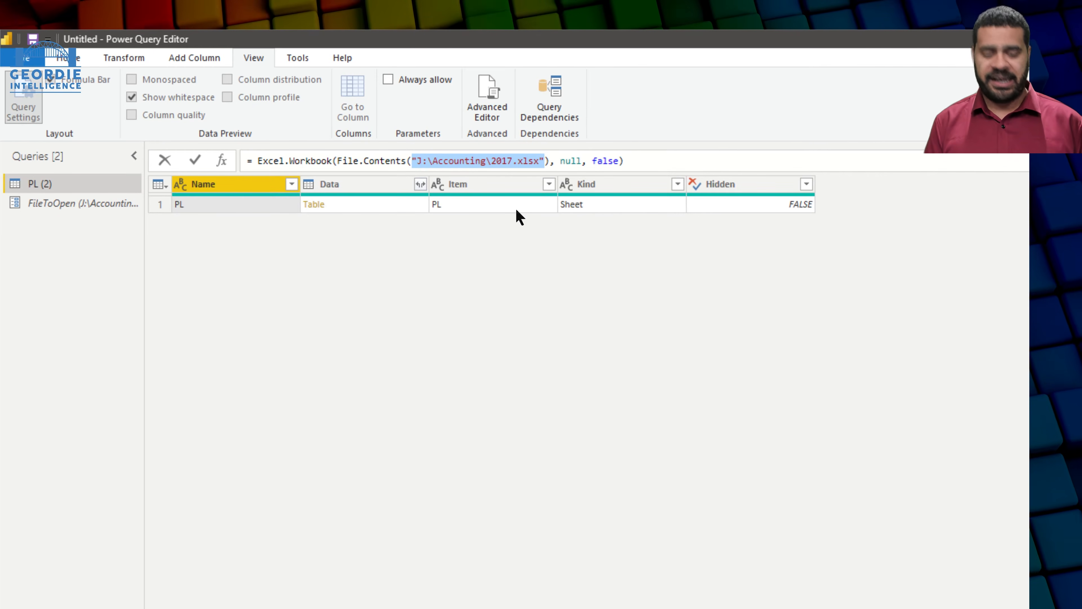
key(BackSpace)
text(FileTo)
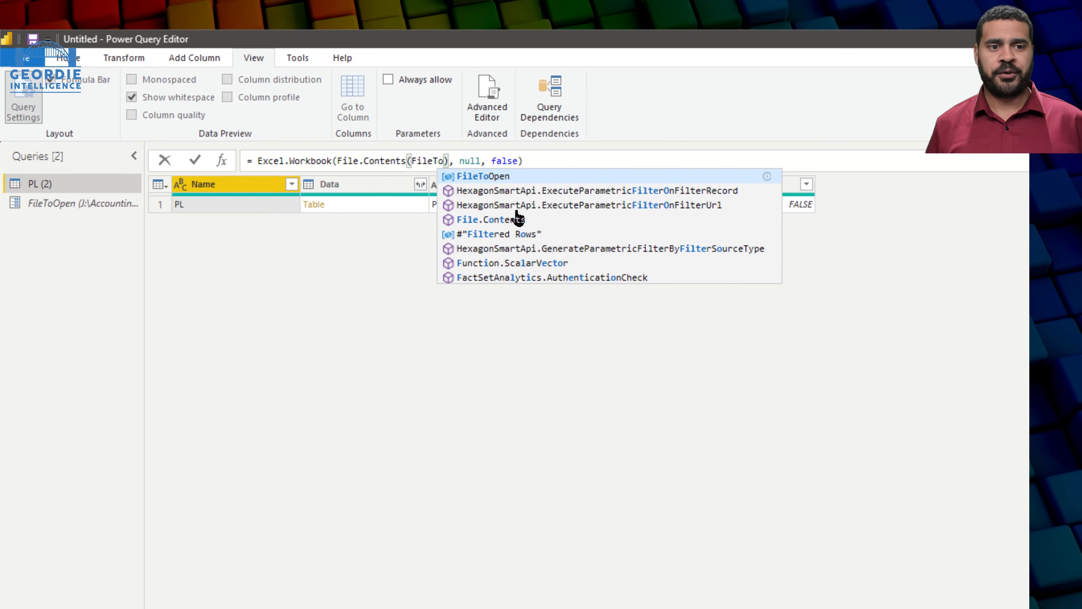
click(492, 178)
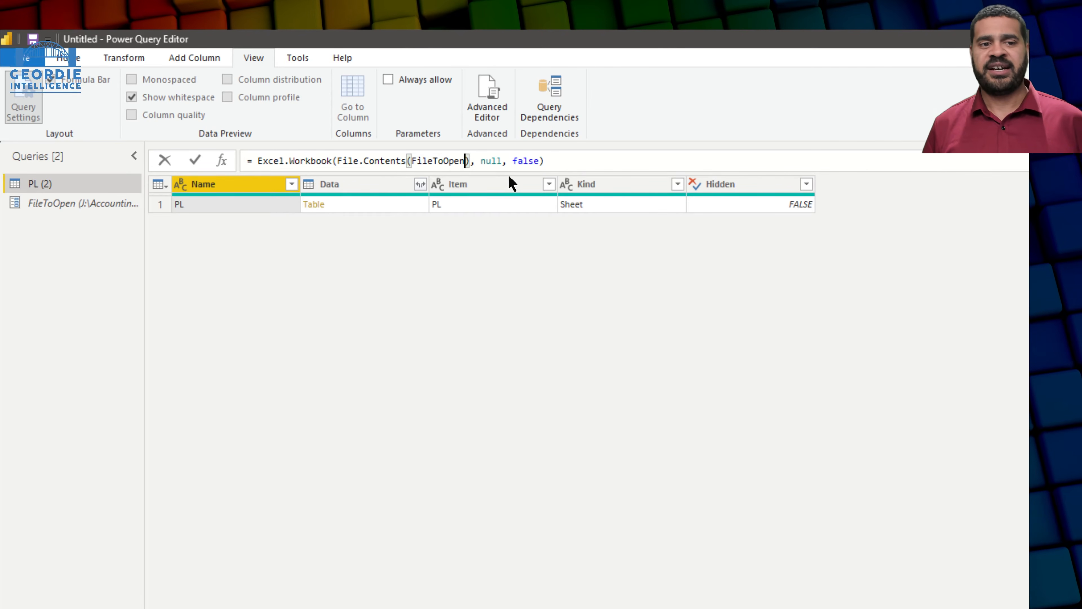
key(Return)
click(569, 161)
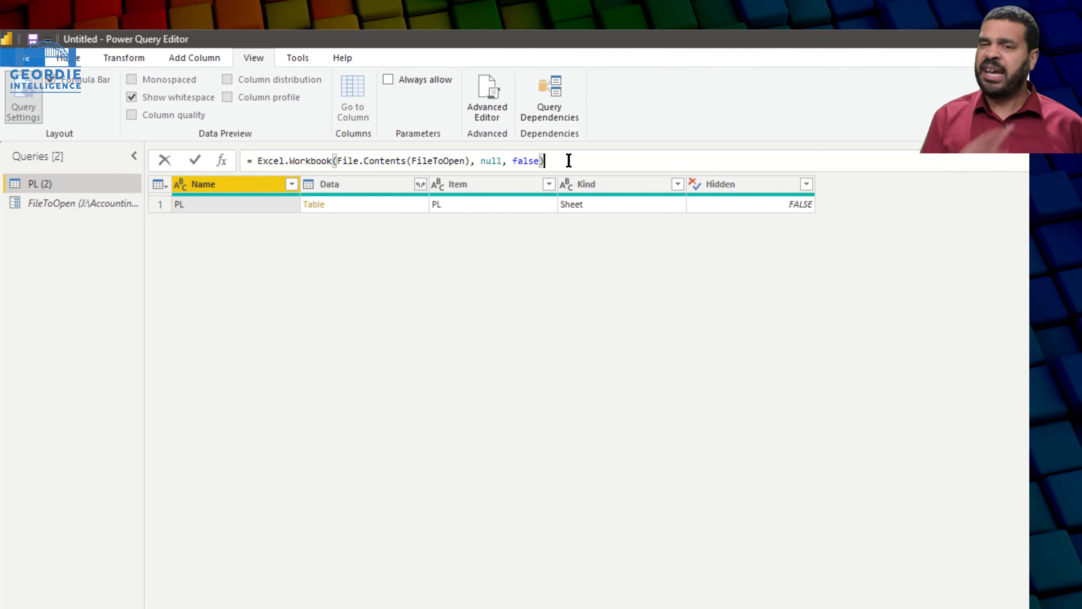
key(Return)
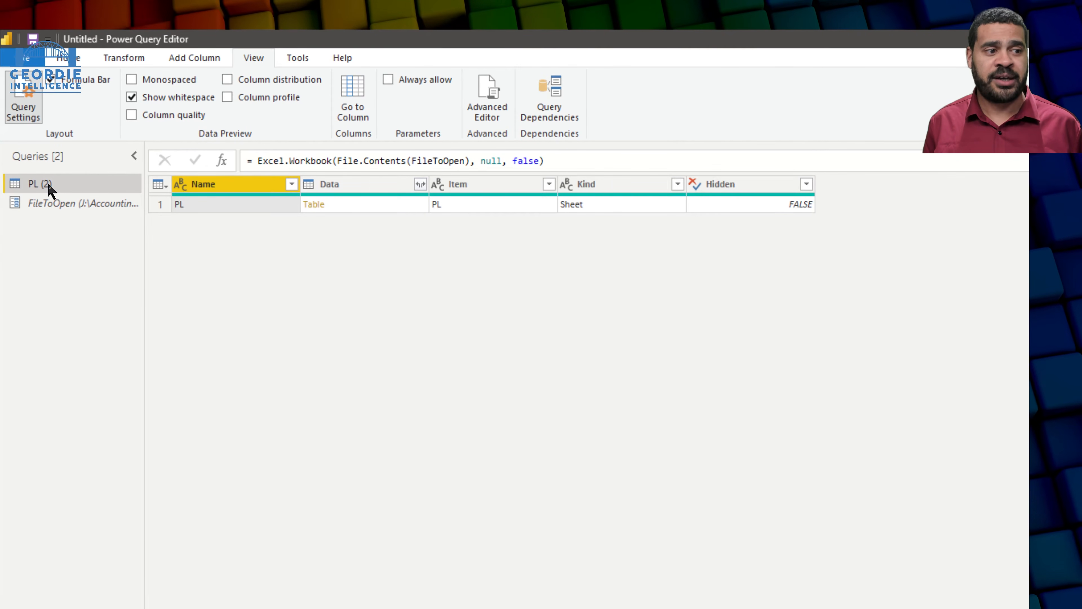
Create a function named OpenAccounts from the PL (2) query
right_click(48, 185)
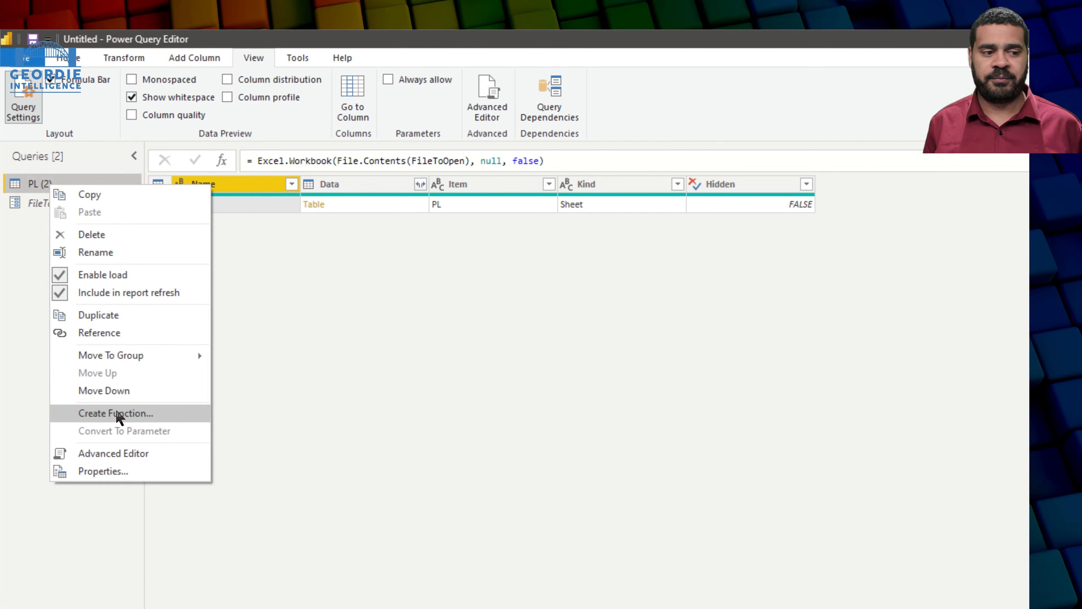
click(118, 414)
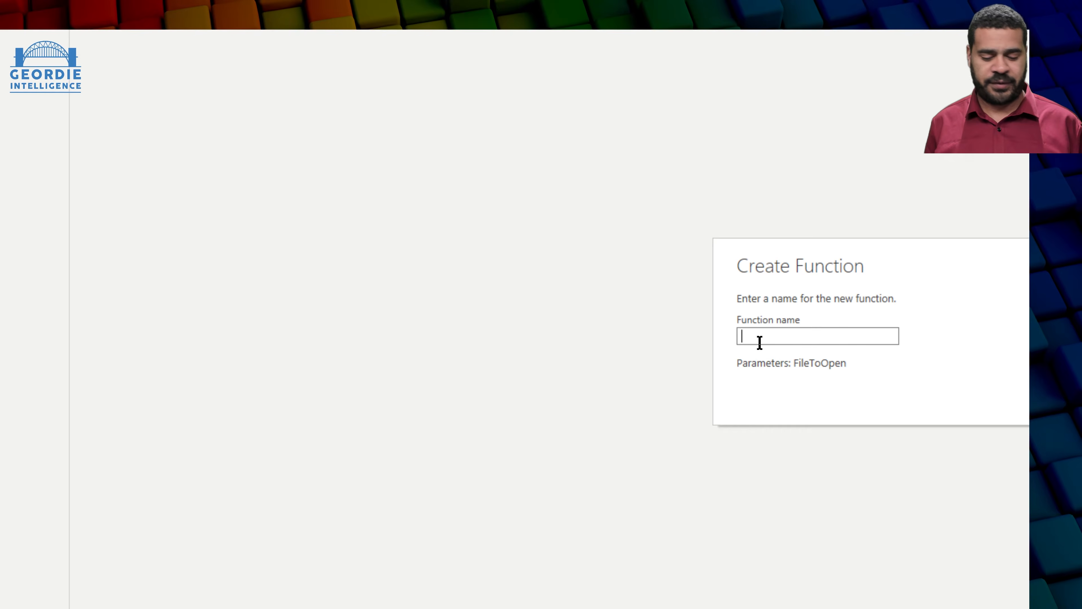
text(OpenAccounts)
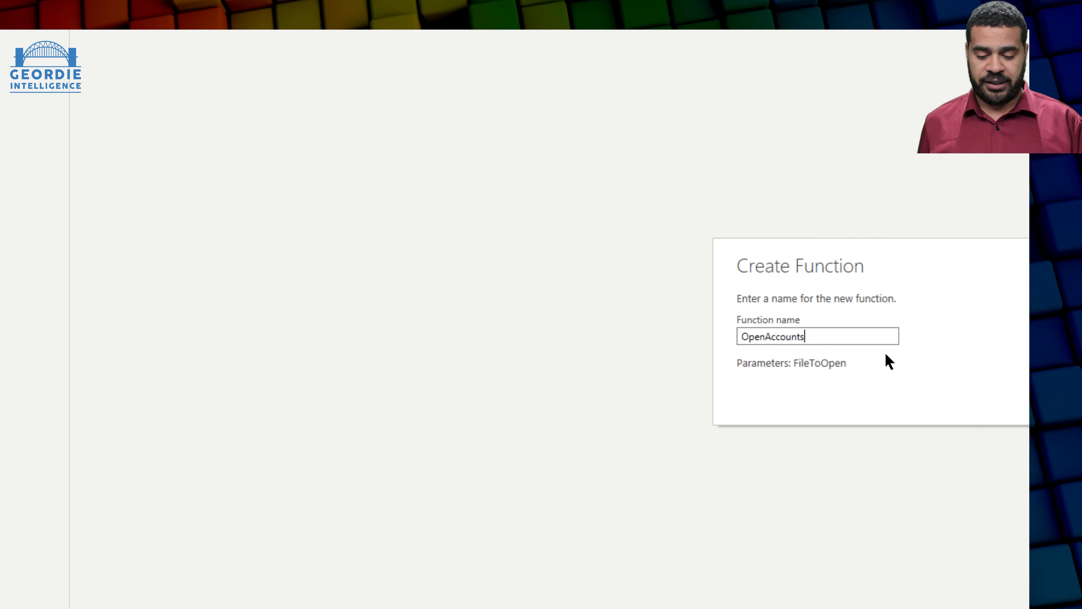
click(716, 396)
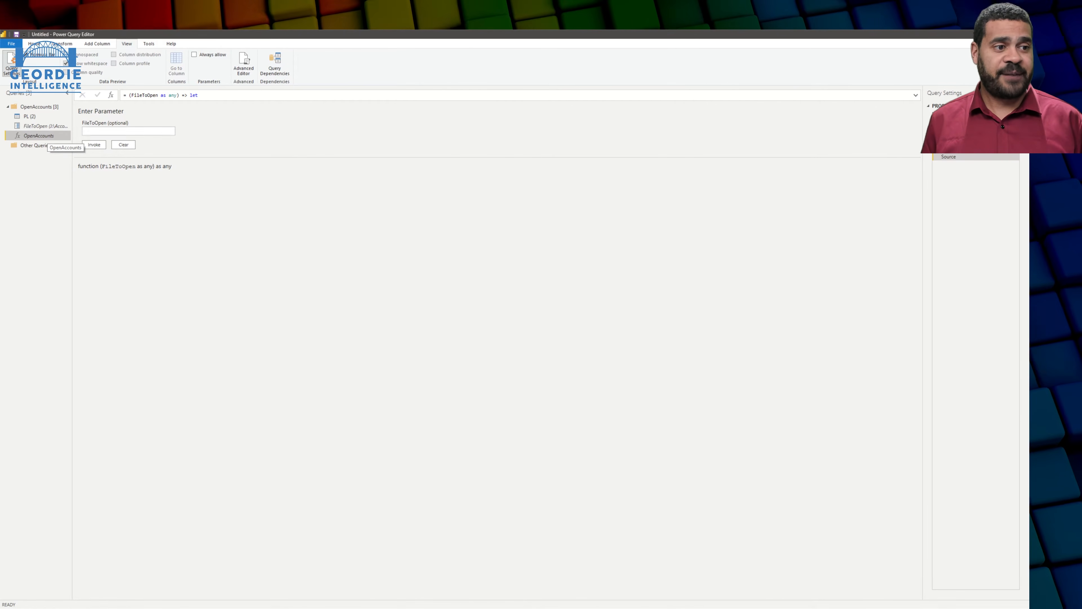
Test the OpenAccounts function by invoking it with J:\Accounting\2018.xlsx as FileToOpen, and delete the resulting query
click(111, 130)
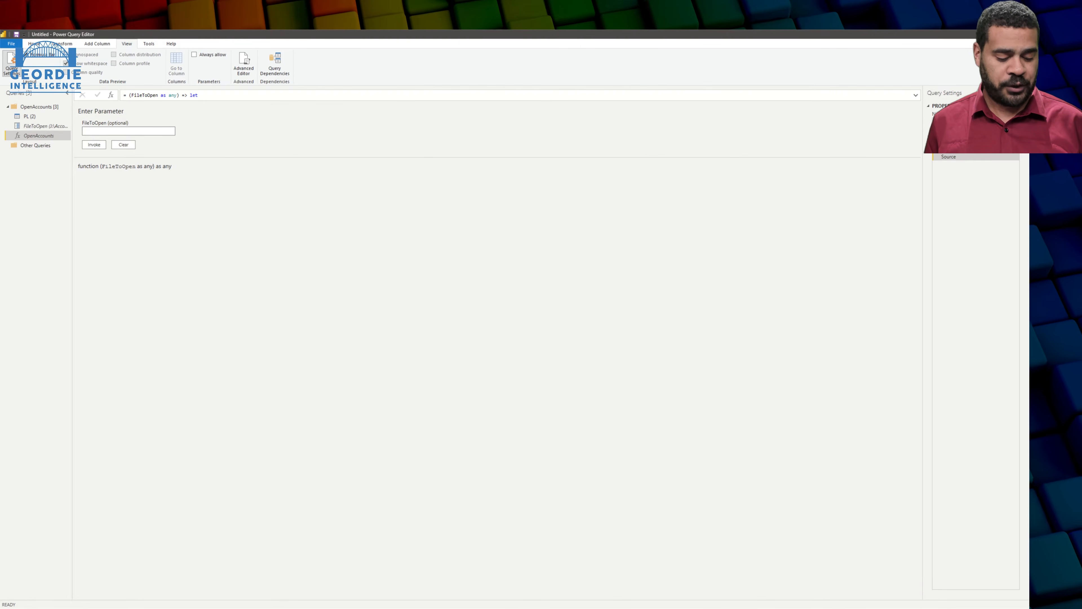
key(ctrl+v)
key(Left)
key(Left)
key(Left)
key(Left)
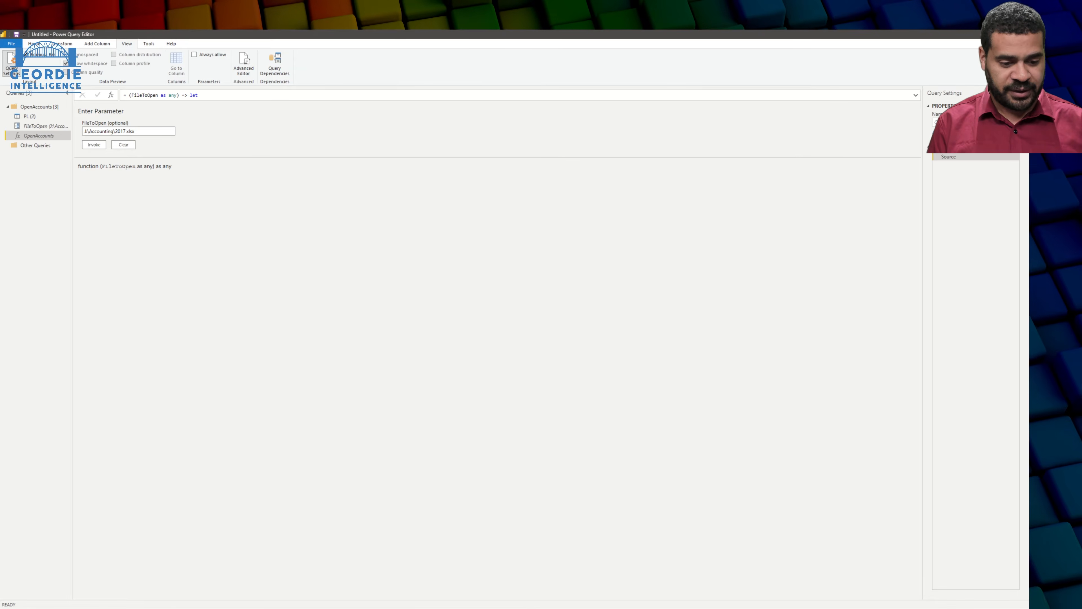
key(BackSpace)
text(8)
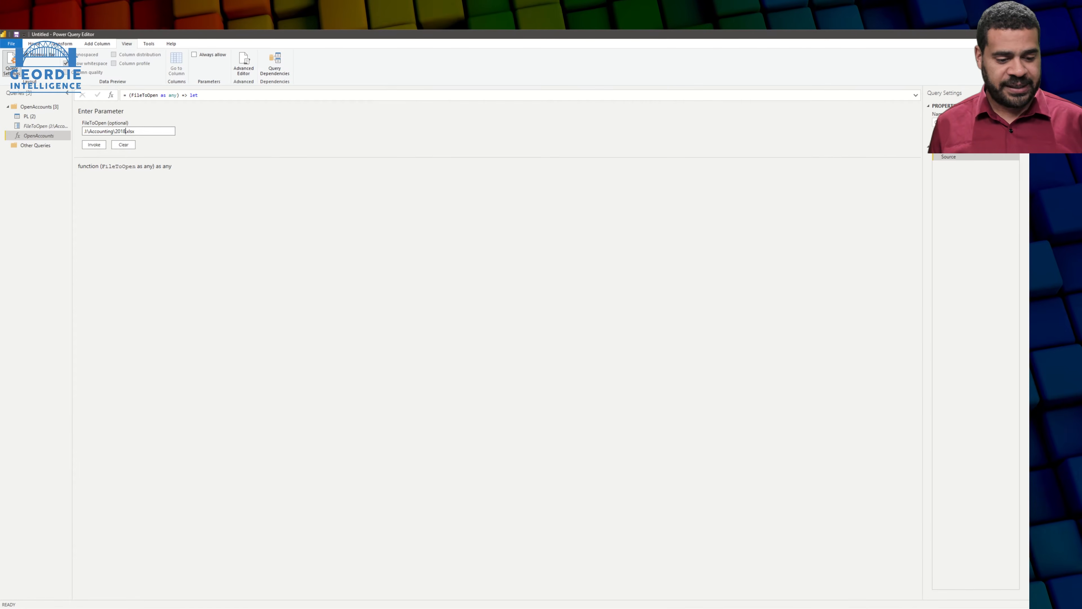
click(94, 144)
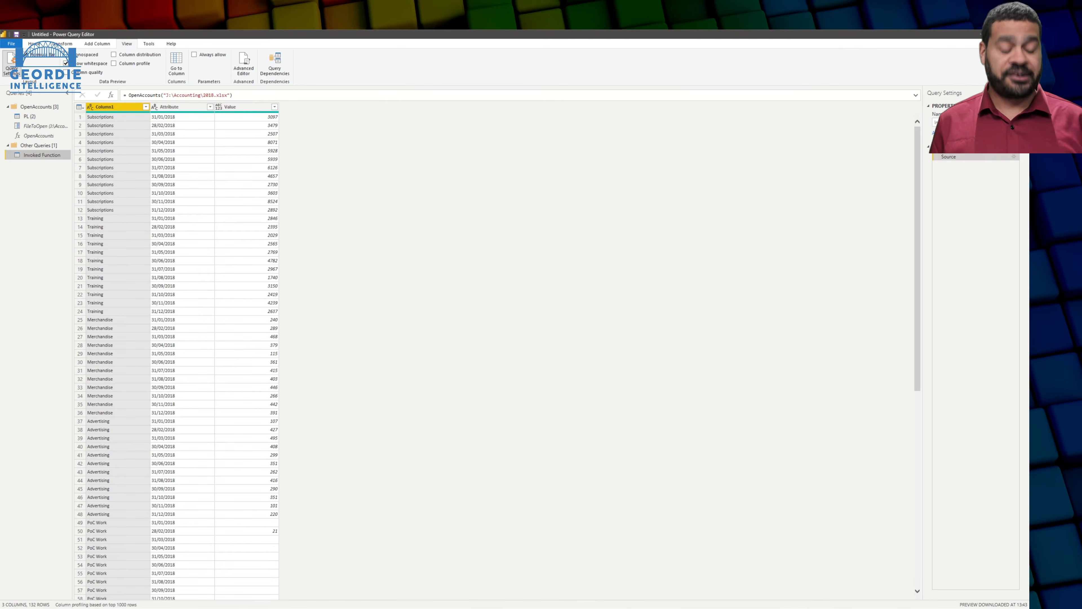
key(Delete)
key(Return)
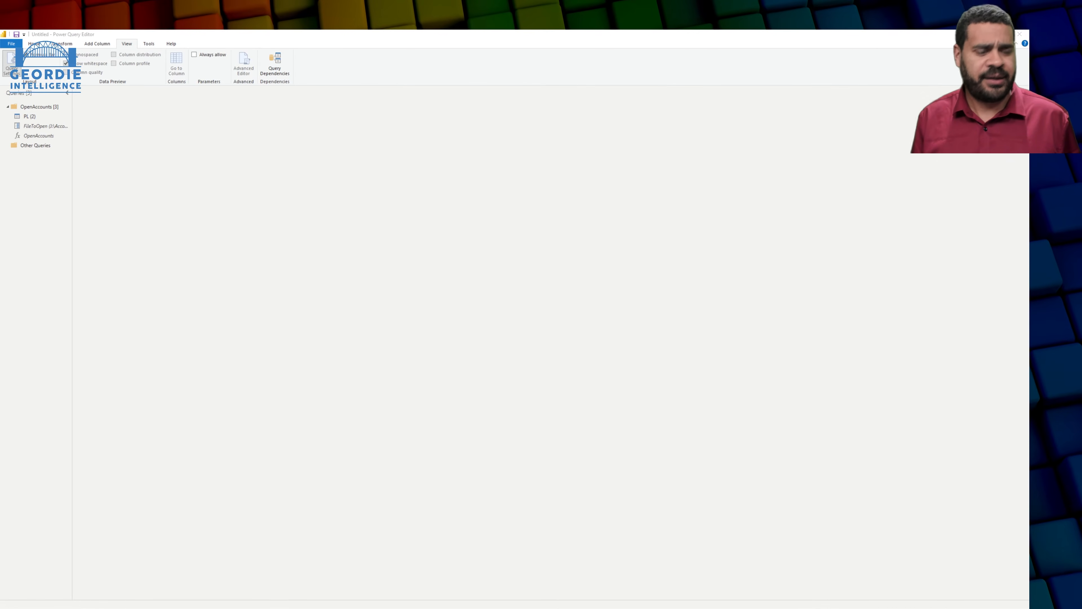
Add a new Folder query in Other Queries that loads the file list of J:\Accounting\ for transformation without combining the files
right_click(48, 147)
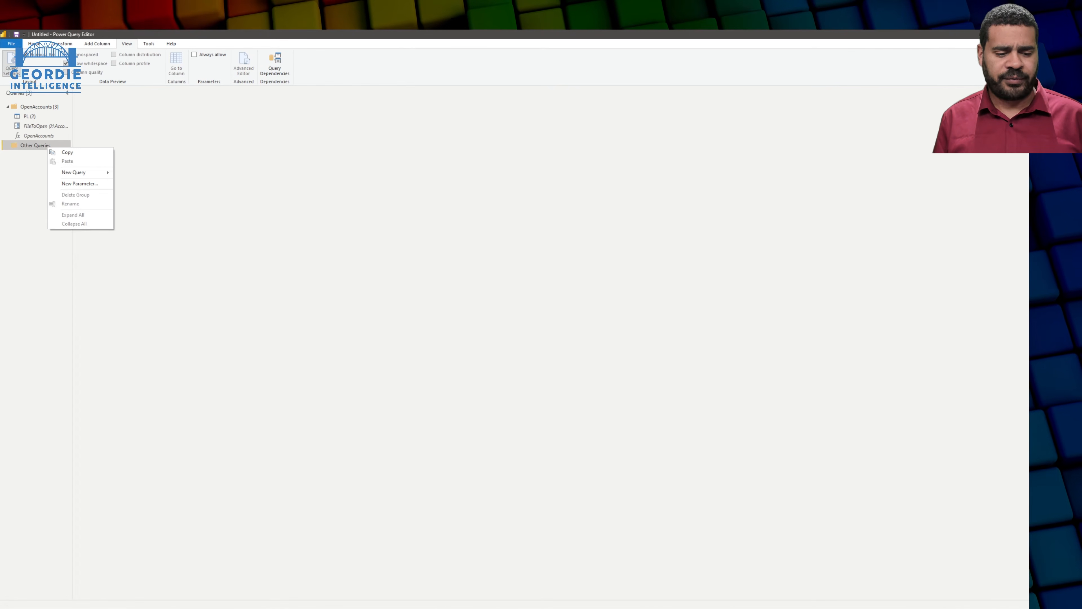
mouse_move(74, 173)
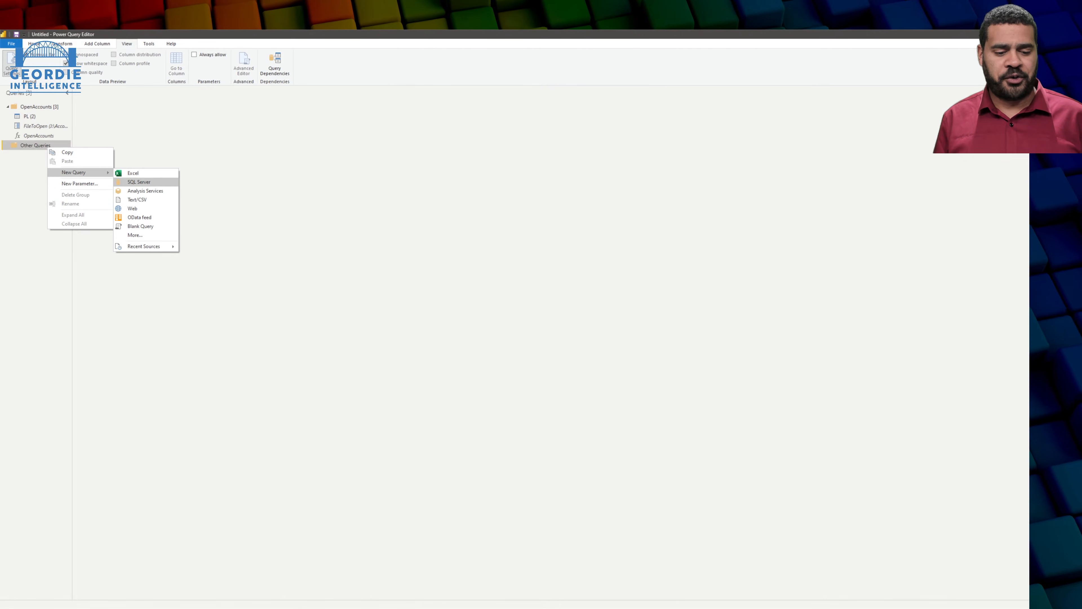
click(135, 235)
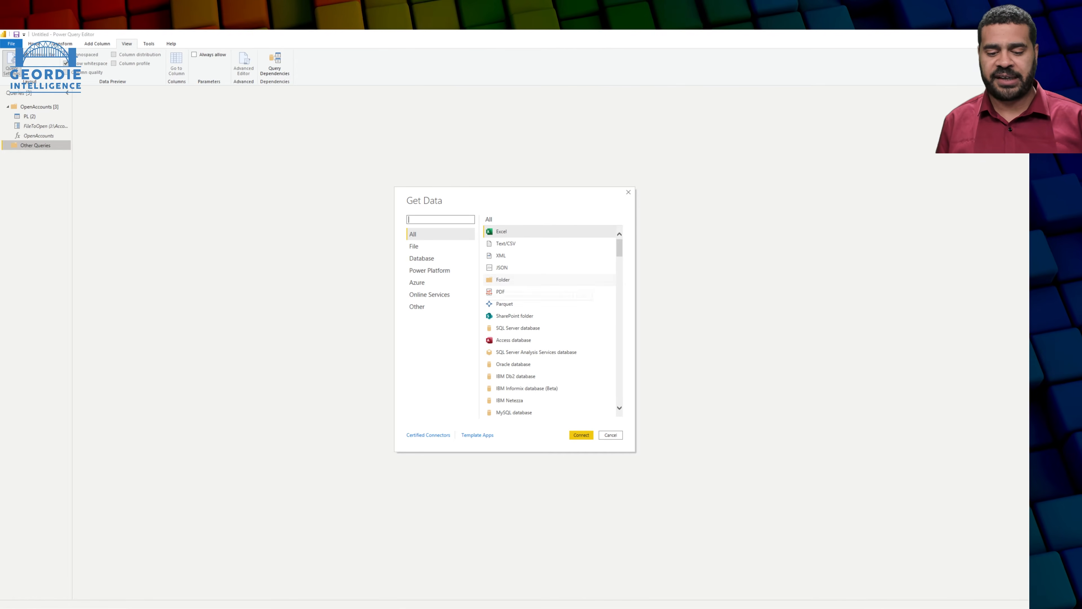
click(502, 280)
click(581, 435)
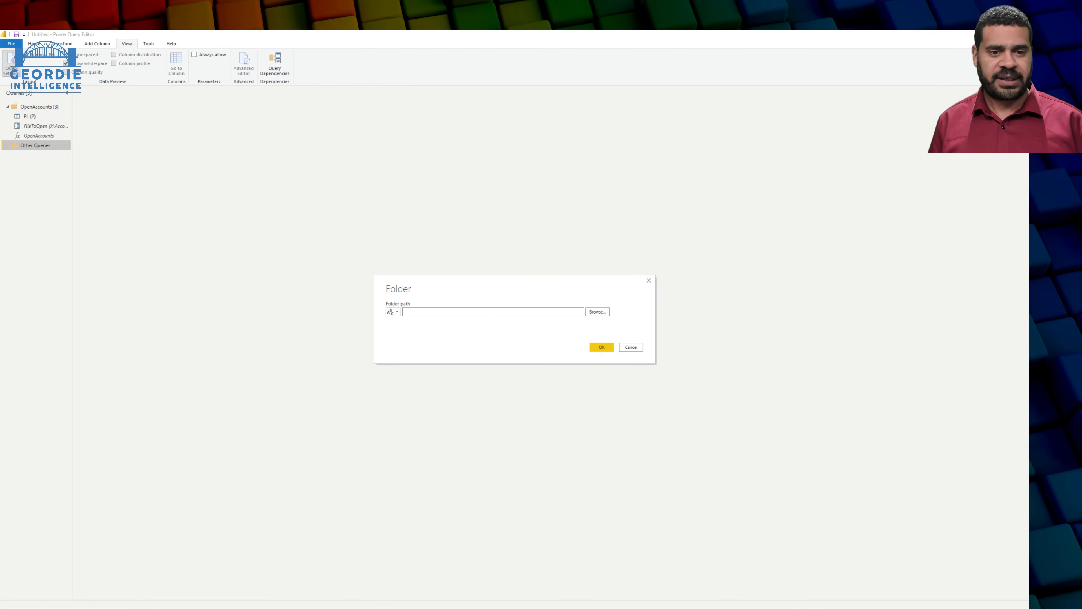
text(J:\Accounting\)
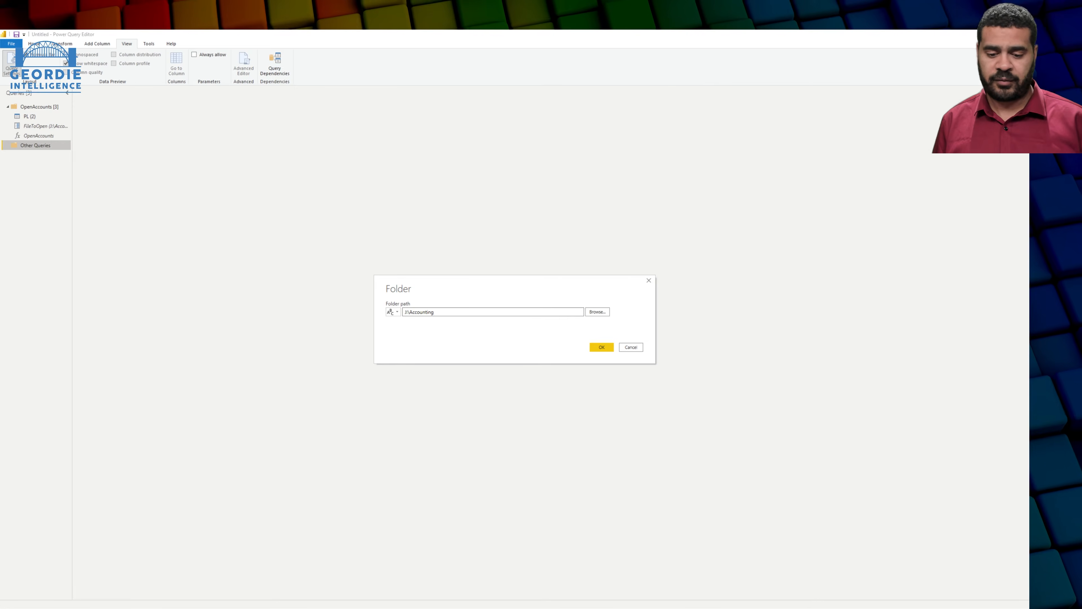
click(602, 347)
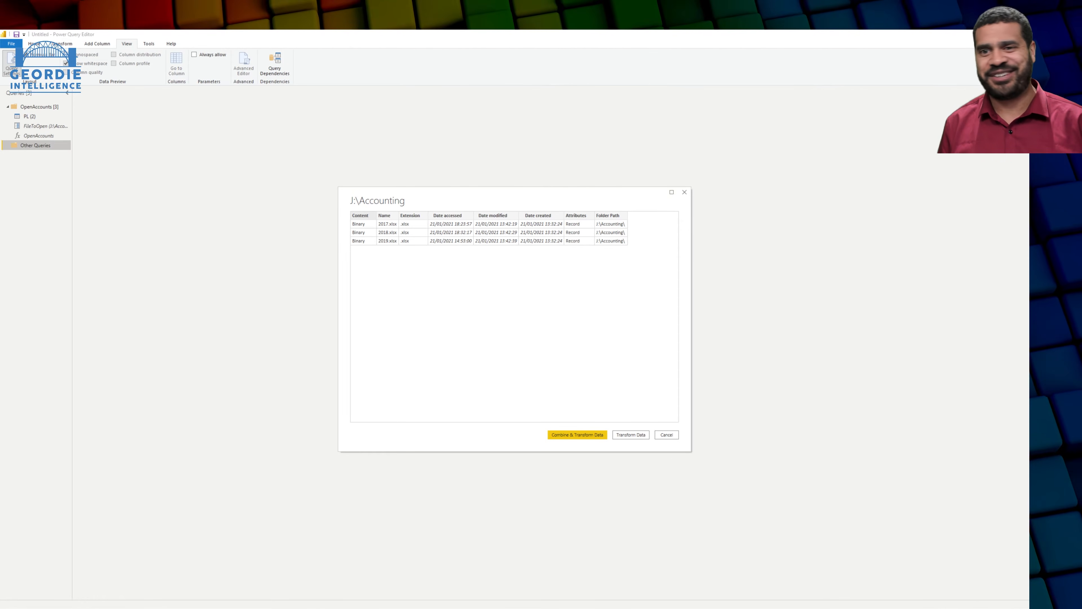
click(631, 435)
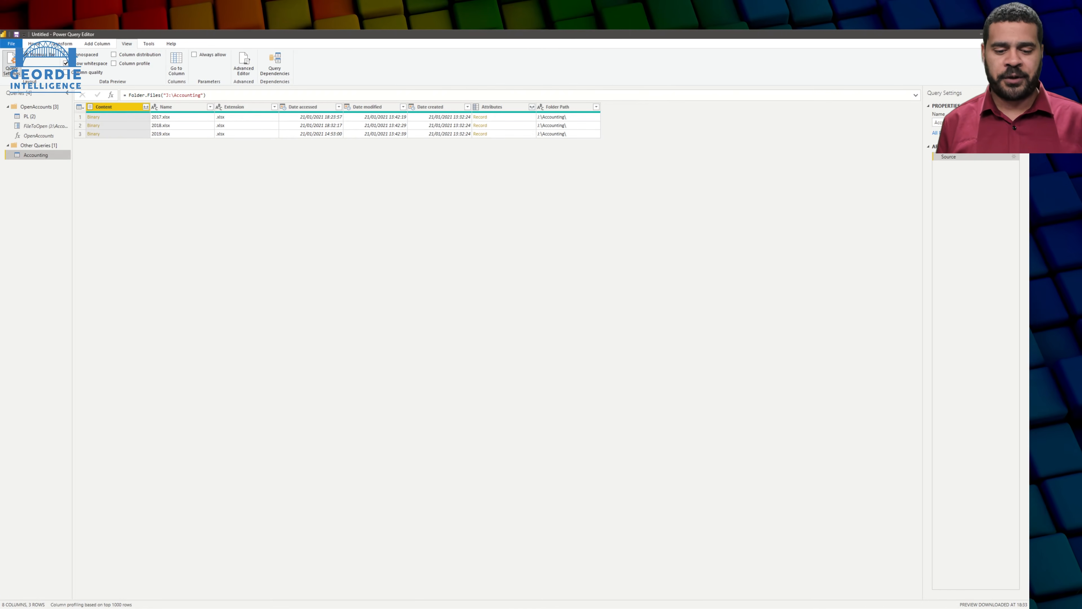
Add a column named Merged that joins Folder Path and Name, in that order, without a separator
click(562, 107)
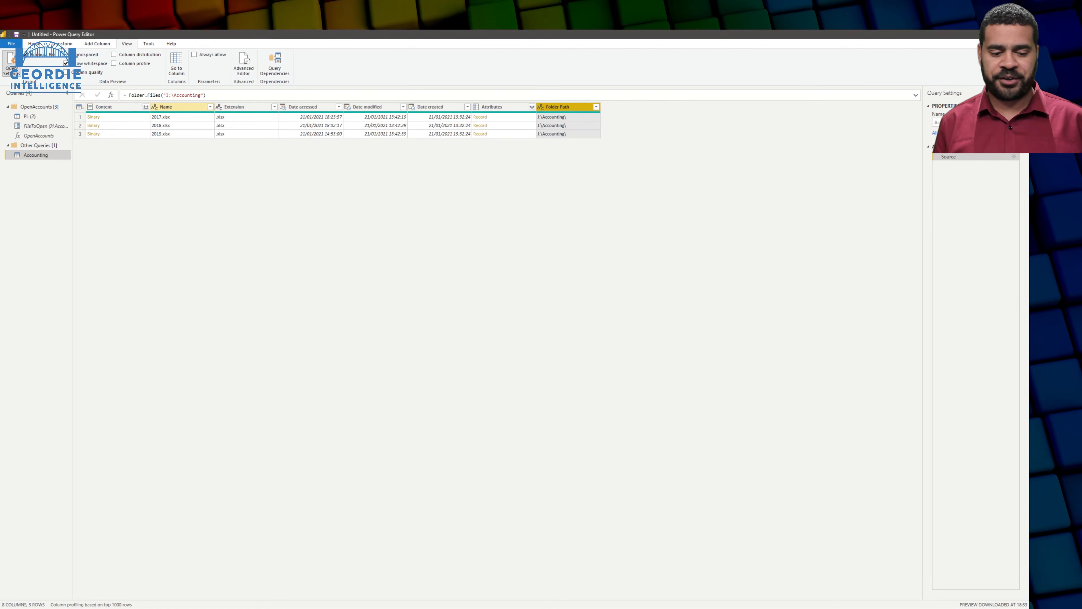
ctrl+click(166, 107)
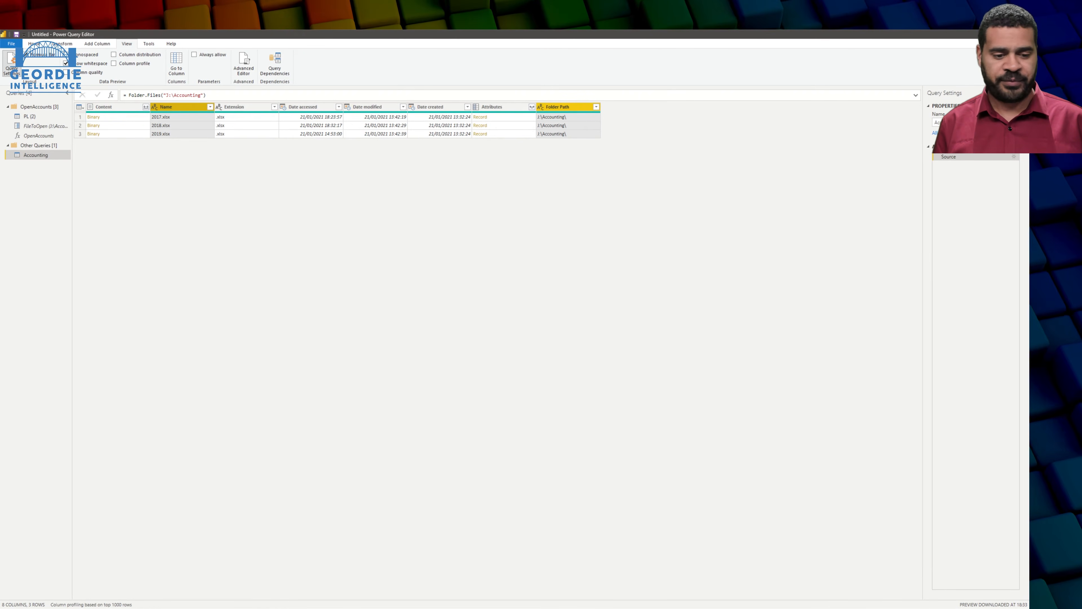
click(97, 44)
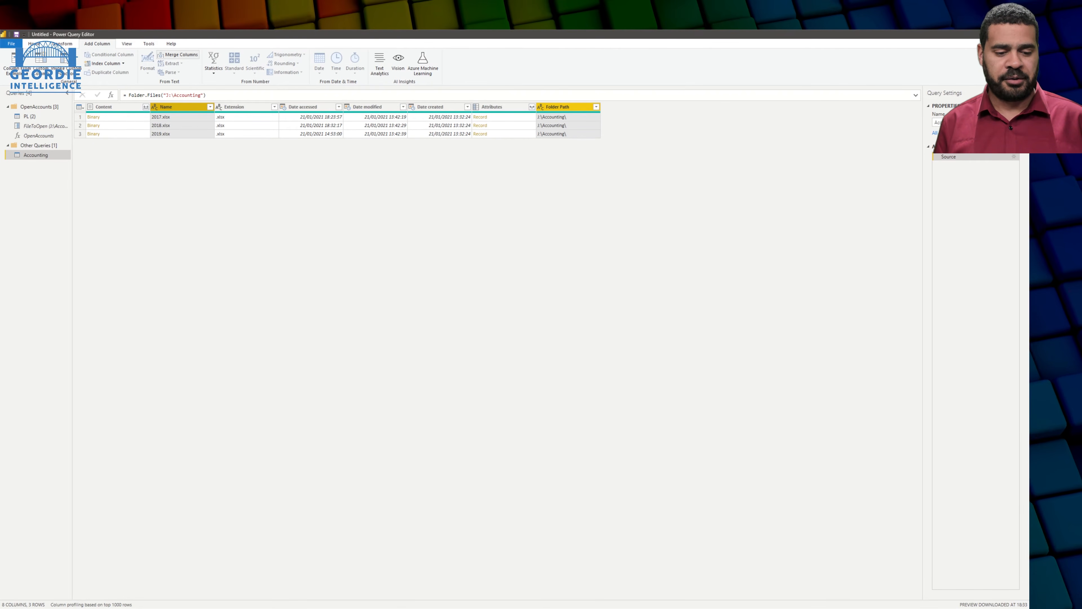
click(177, 54)
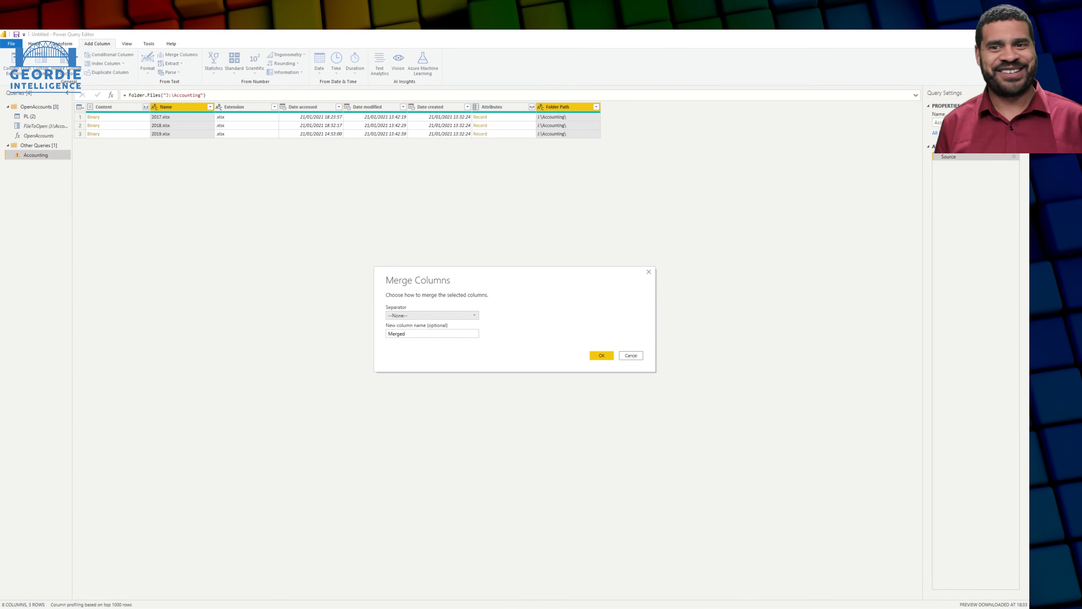
key(Return)
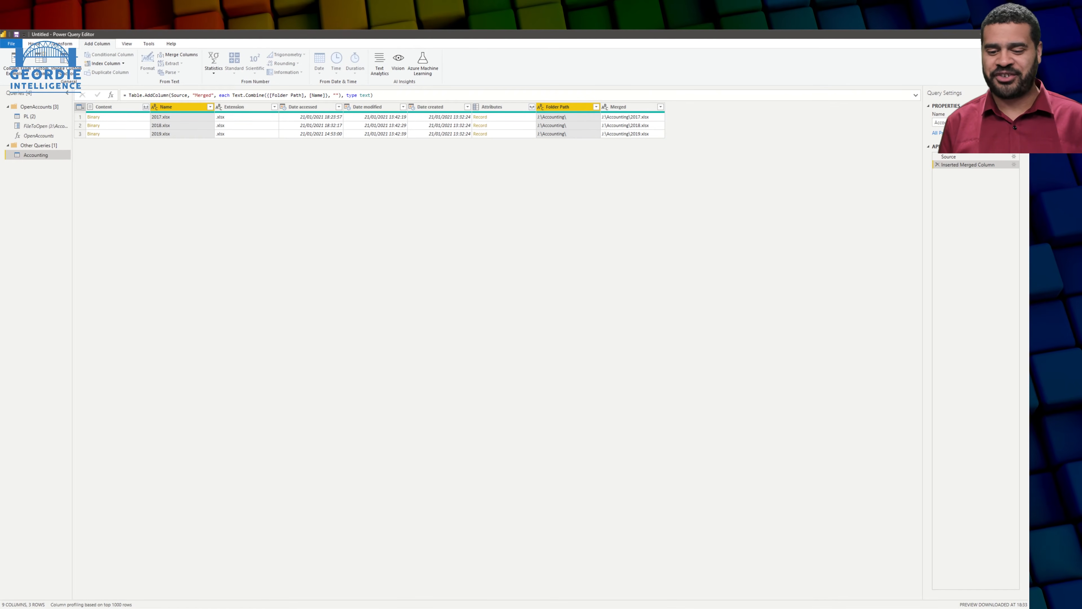
Remove all columns of the Accounting query except Merged
right_click(631, 108)
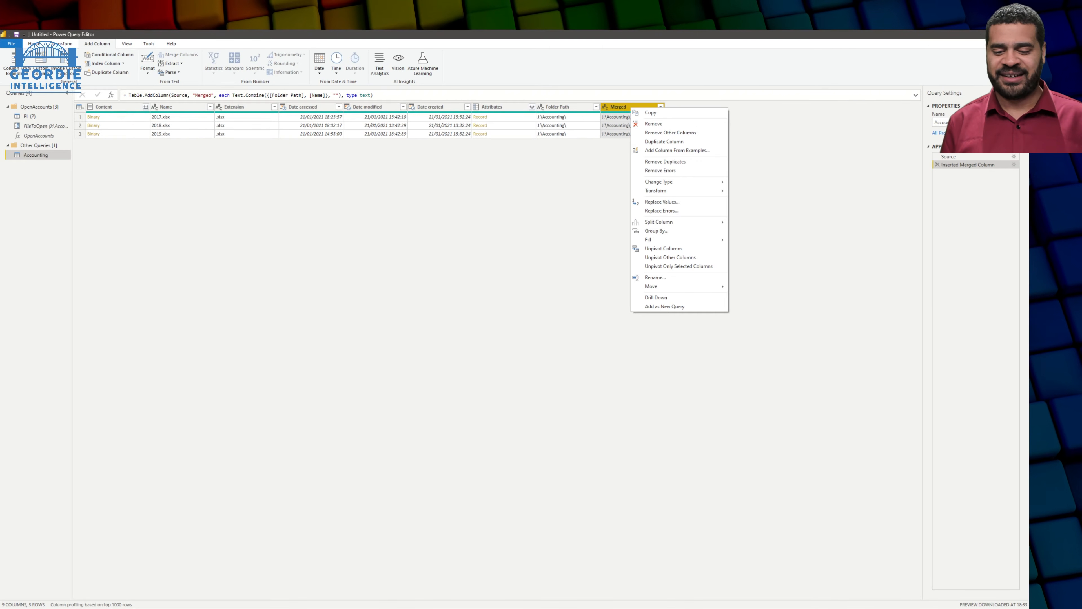
click(670, 133)
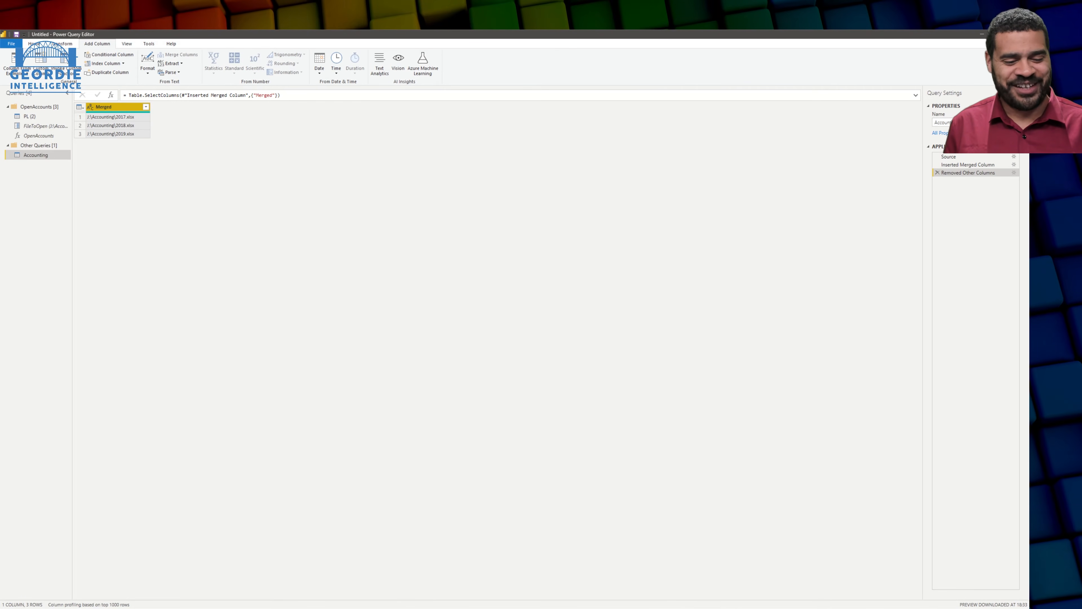
right_click(107, 107)
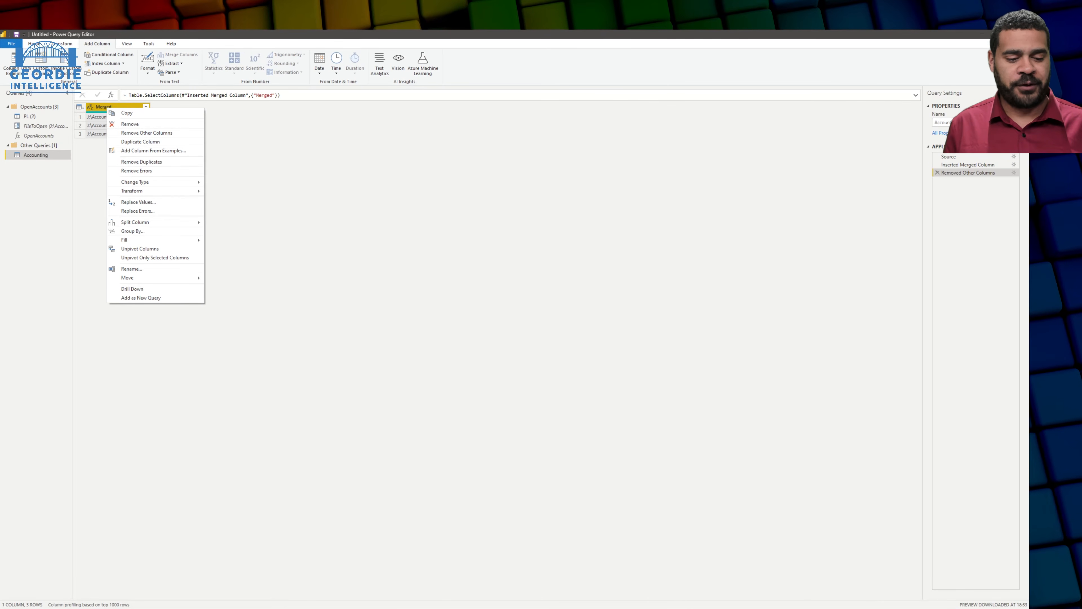
key(Escape)
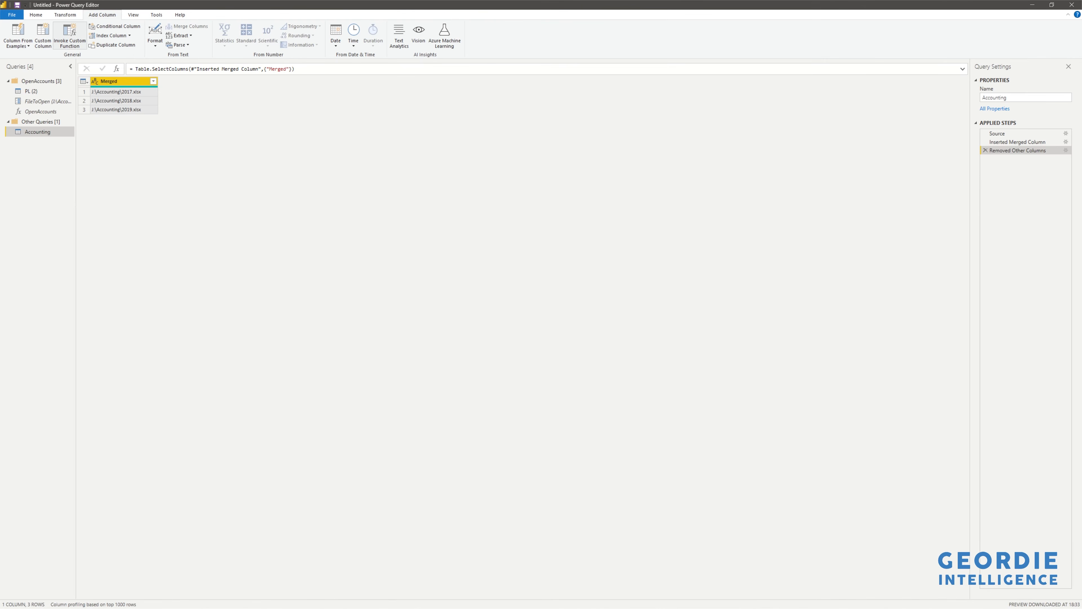
Add an Accounts column that invokes the OpenAccounts function with the Merged column as FileToOpen
click(66, 64)
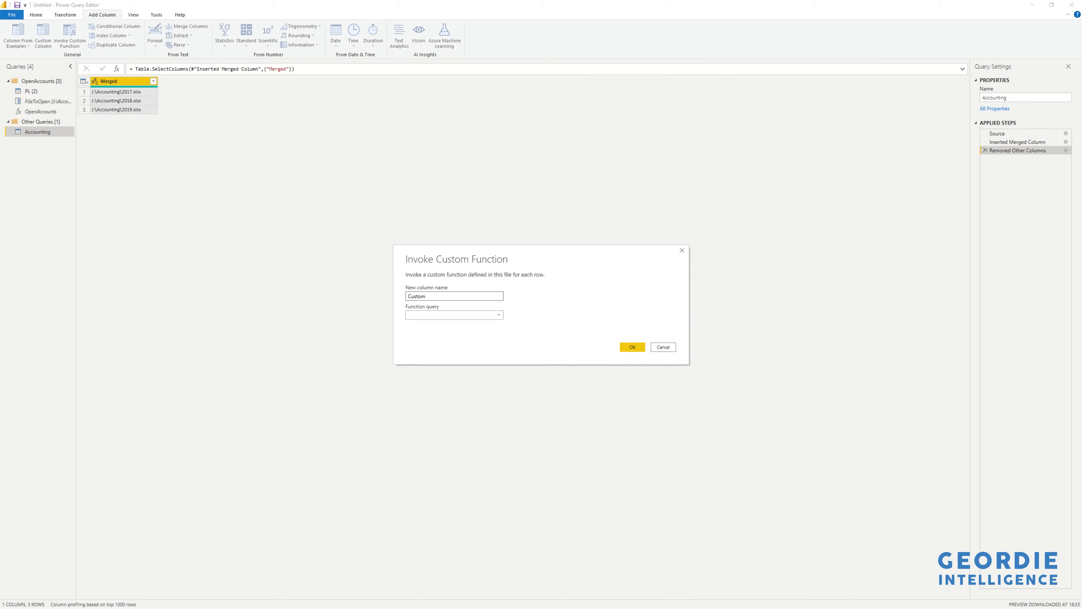
double_click(417, 296)
text(Accounts)
click(454, 316)
click(453, 325)
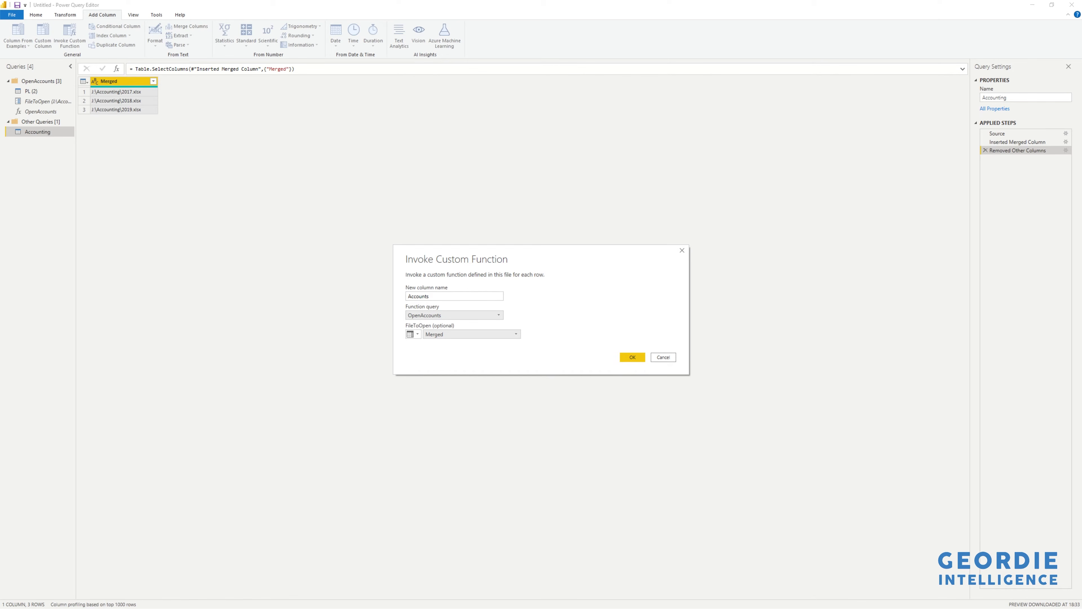
click(633, 357)
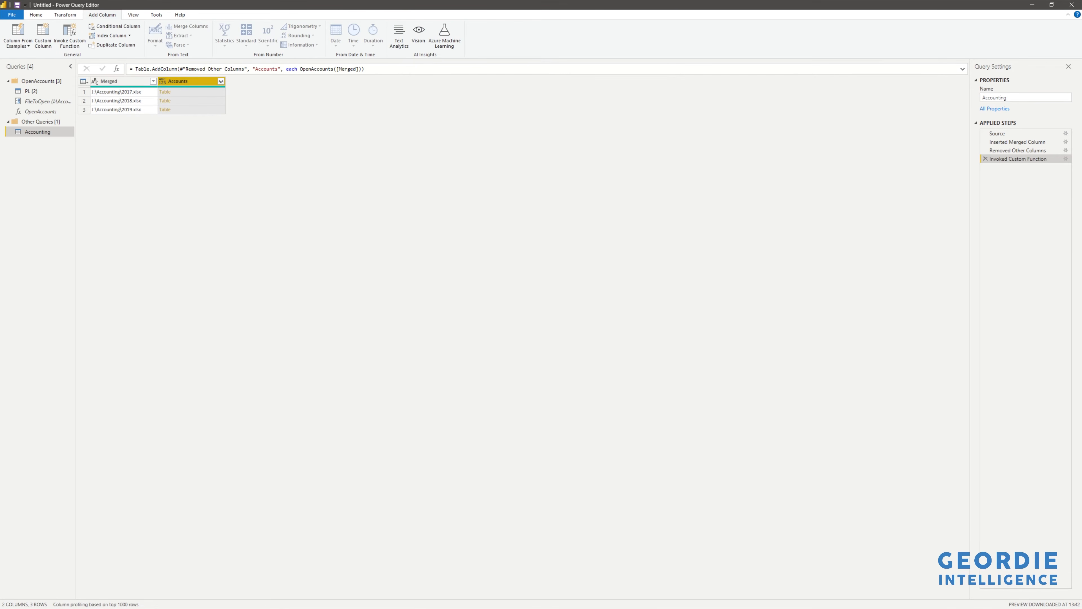
Preview each file's nested table, and expand Accounts into Column1, Attribute and Value without the original column name as prefix
click(196, 92)
click(195, 101)
drag(239, 550, 239, 377)
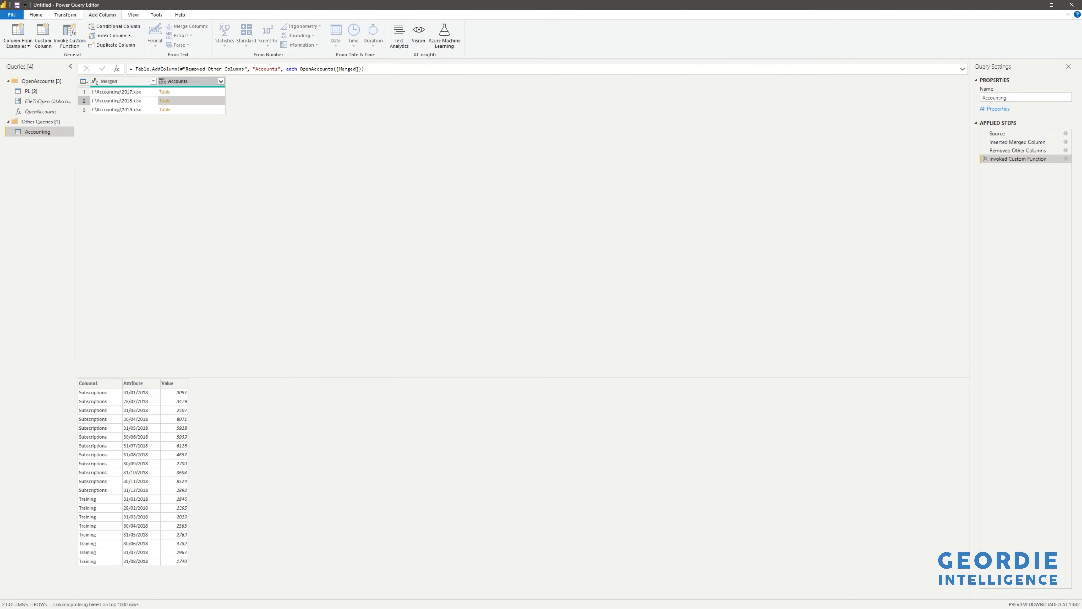
click(195, 109)
click(93, 169)
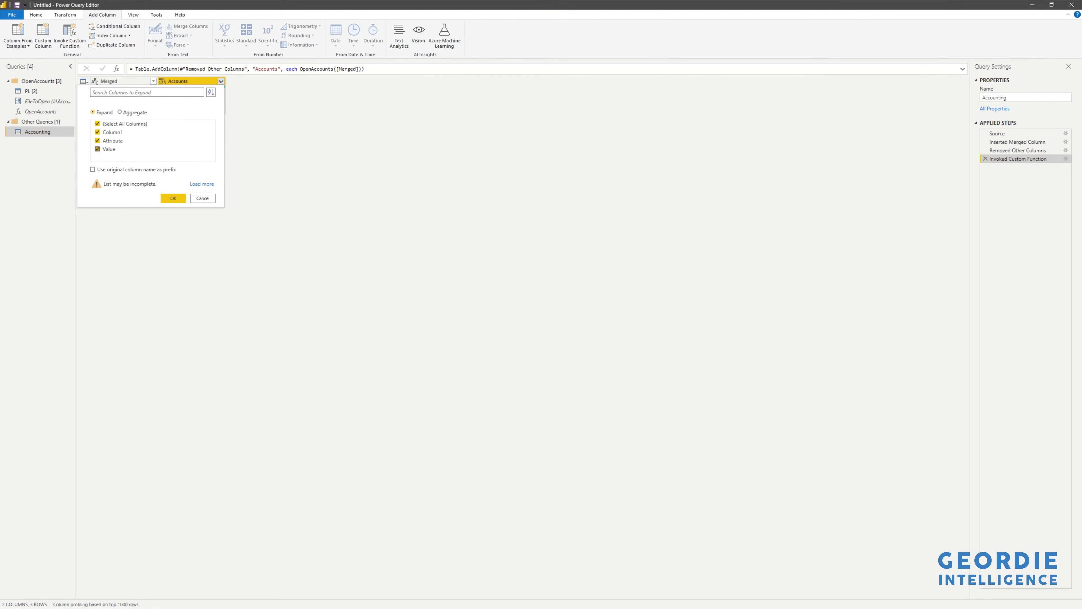
click(173, 198)
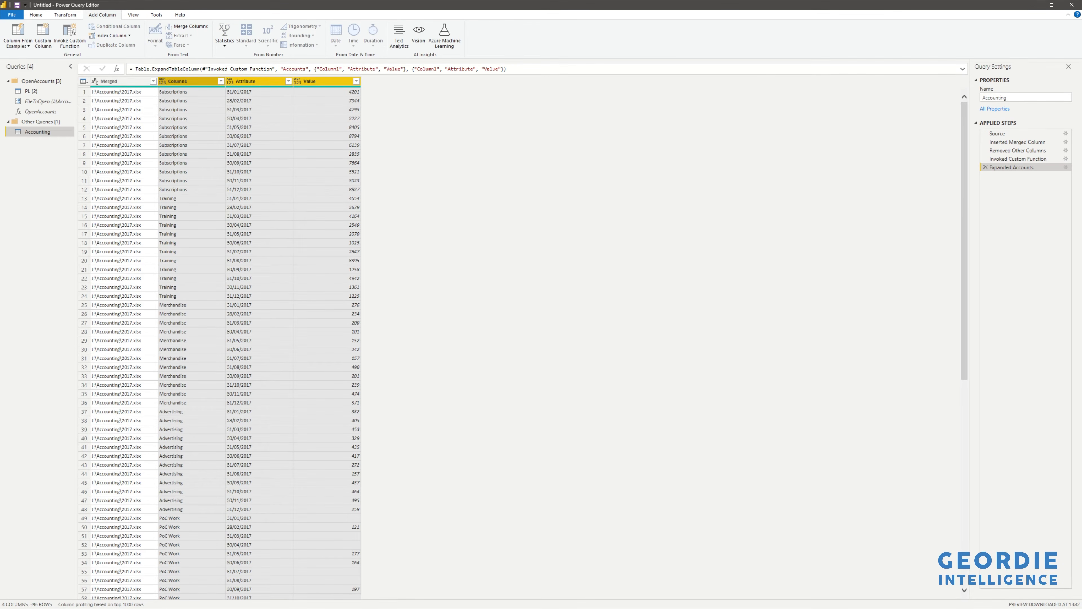
Rename the Column1, Attribute and Value columns as Type, MonthEnd and Amount
double_click(177, 81)
text(Type)
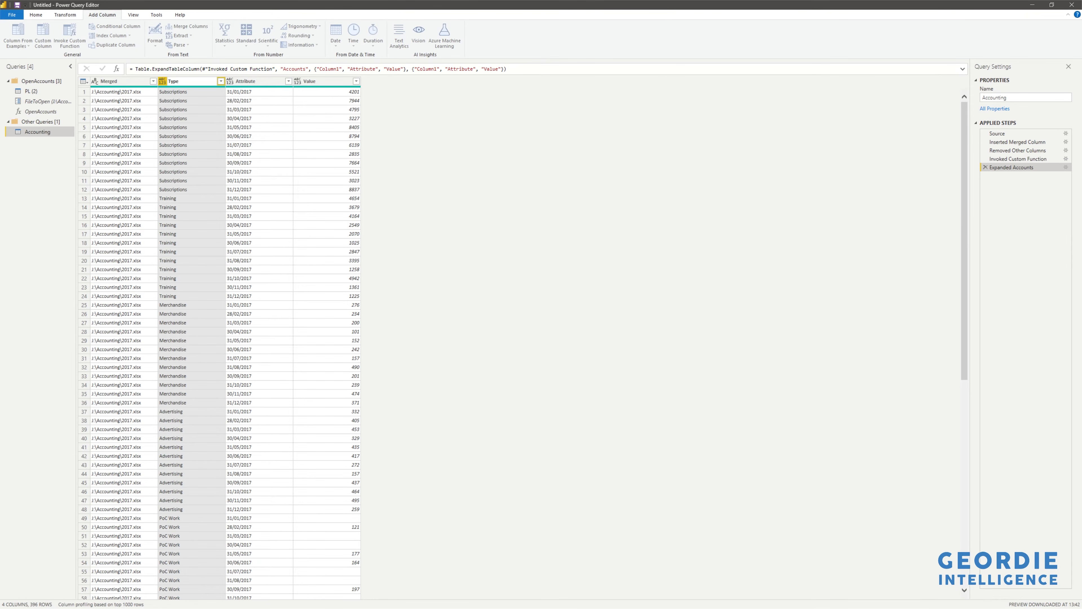
key(Tab)
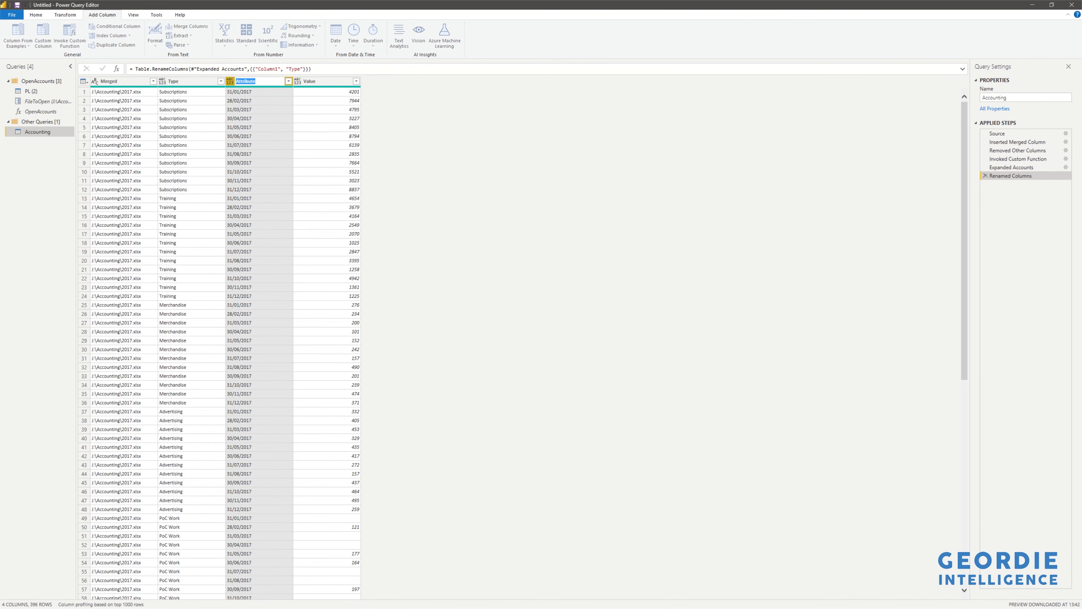
text(MonthEnd)
key(Tab)
text(Amount)
key(Return)
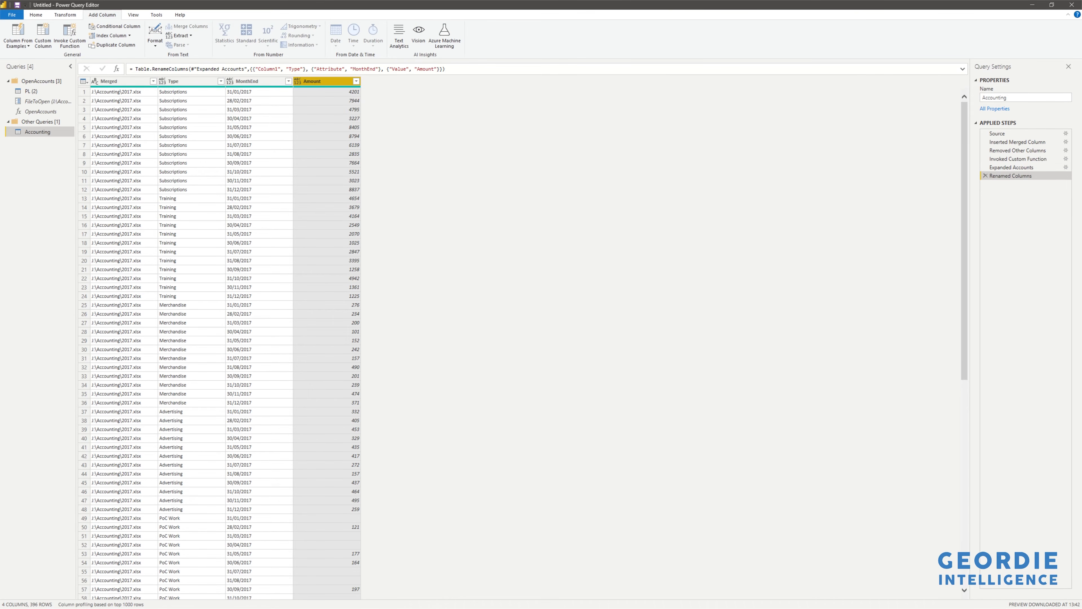
Set the data types of the Accounting query's columns: Type as Text, MonthEnd as Date, and Amount as Whole Number
click(221, 81)
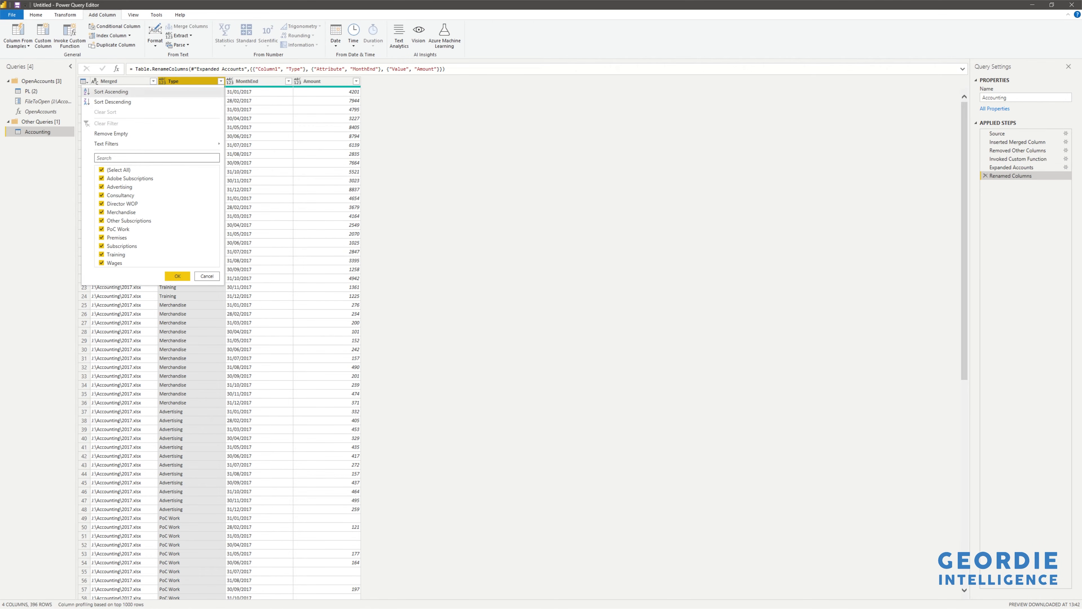
click(162, 81)
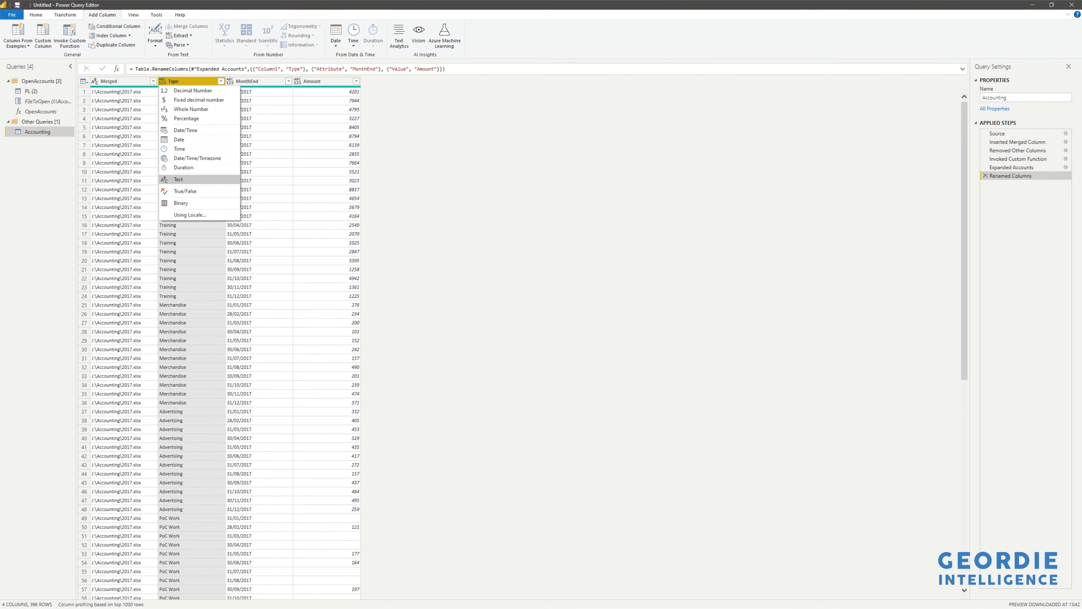
click(179, 179)
click(229, 81)
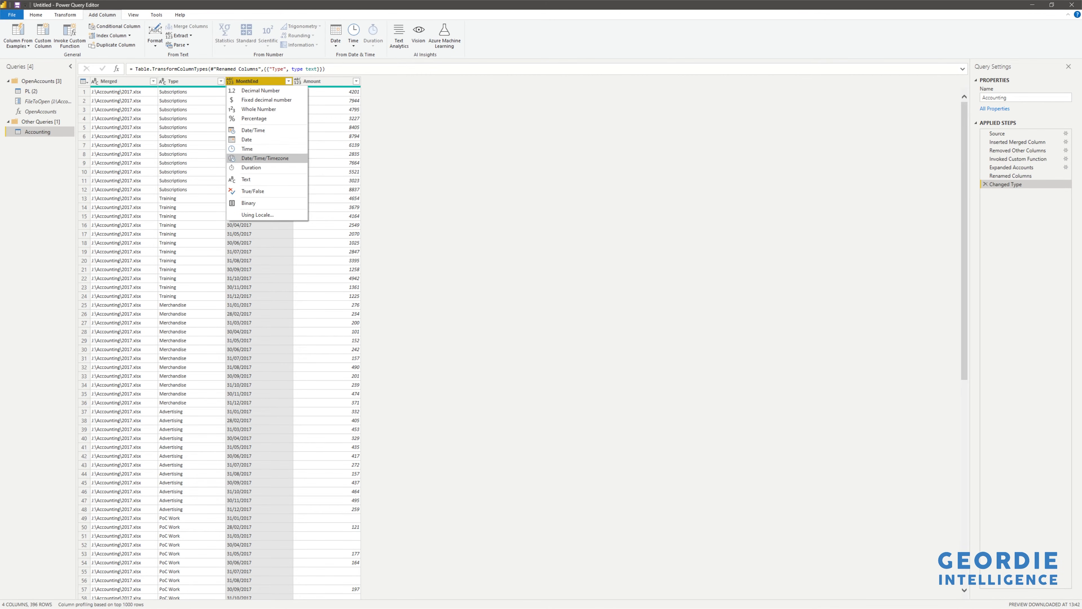
click(246, 140)
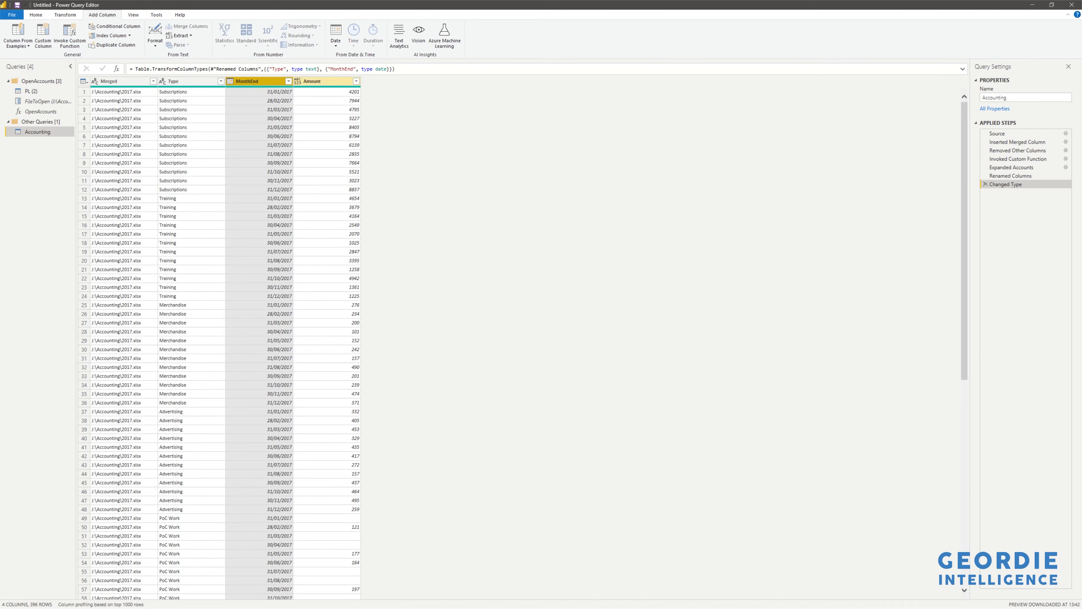
click(297, 81)
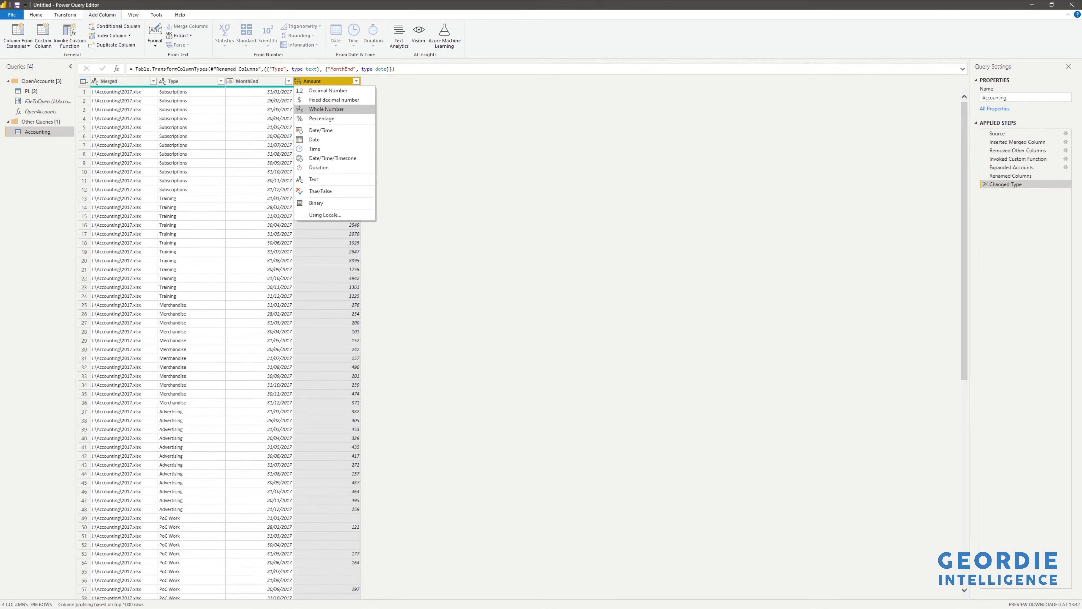
click(326, 109)
Close the Power Query Editor without applying the query changes
right_click(26, 131)
click(26, 131)
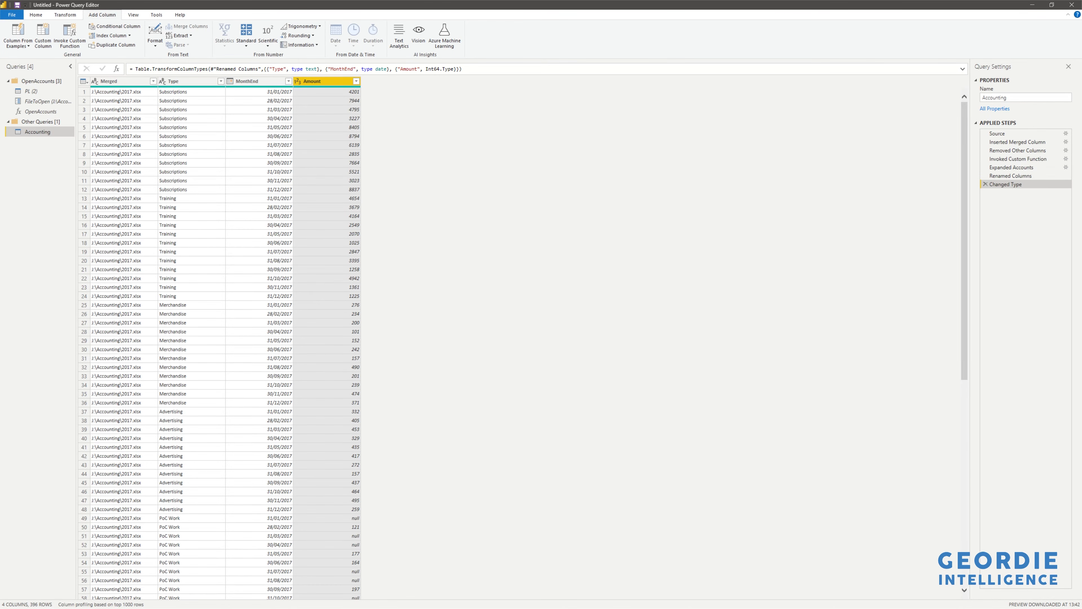
click(36, 15)
click(11, 46)
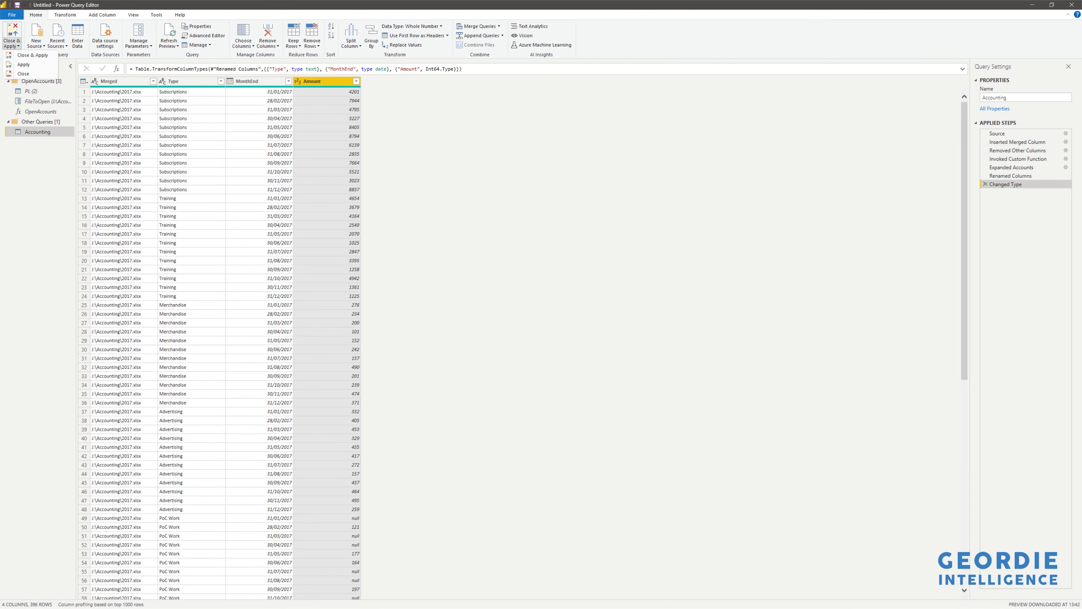
click(24, 73)
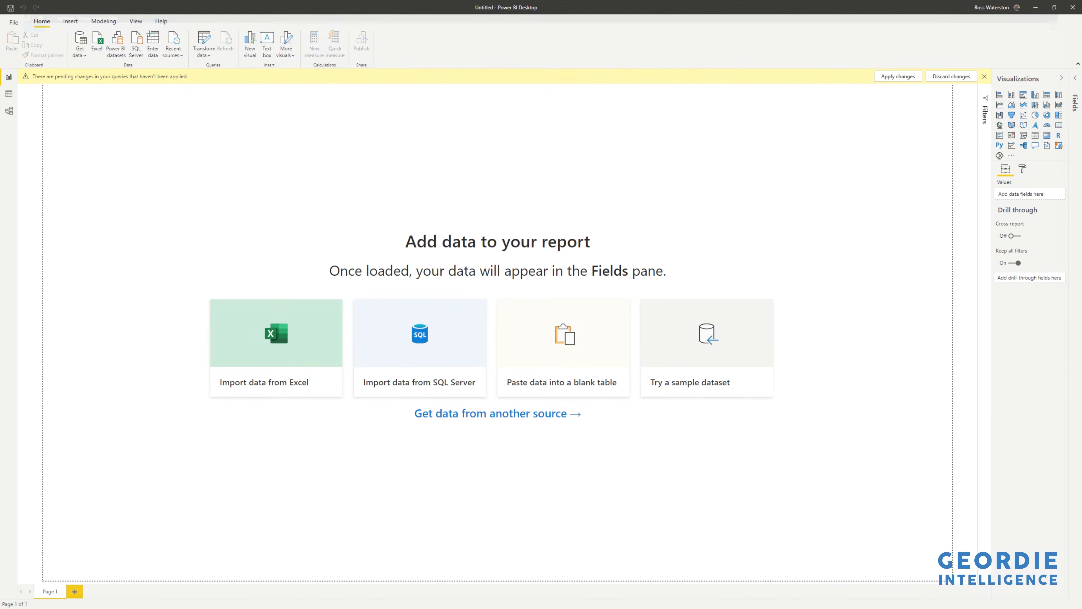